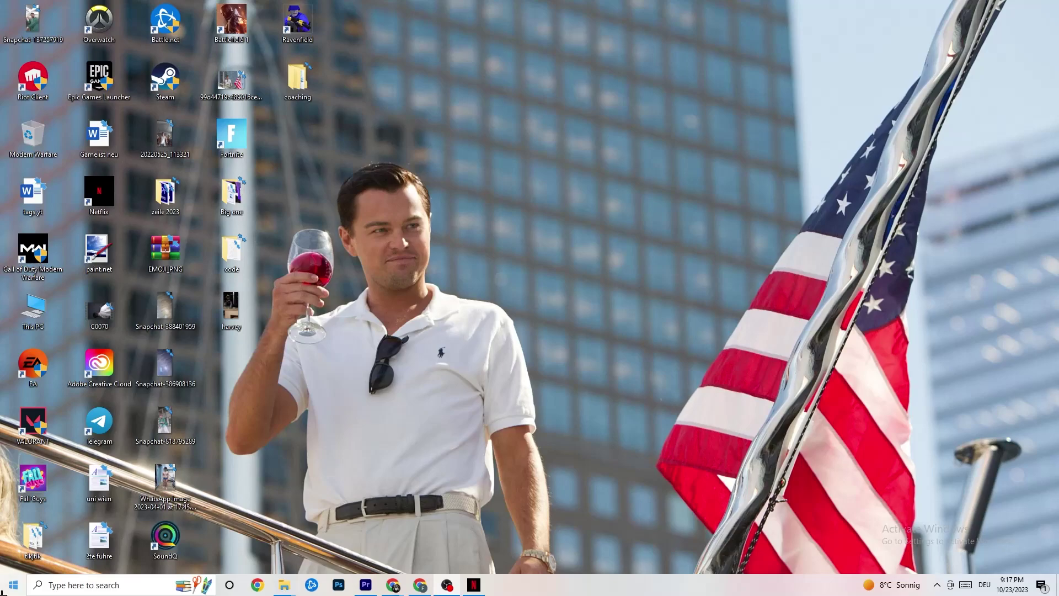
Step: Open the Start menu from the taskbar to show the installed apps
{"action": "left_click", "coordinate": [2, 592]}
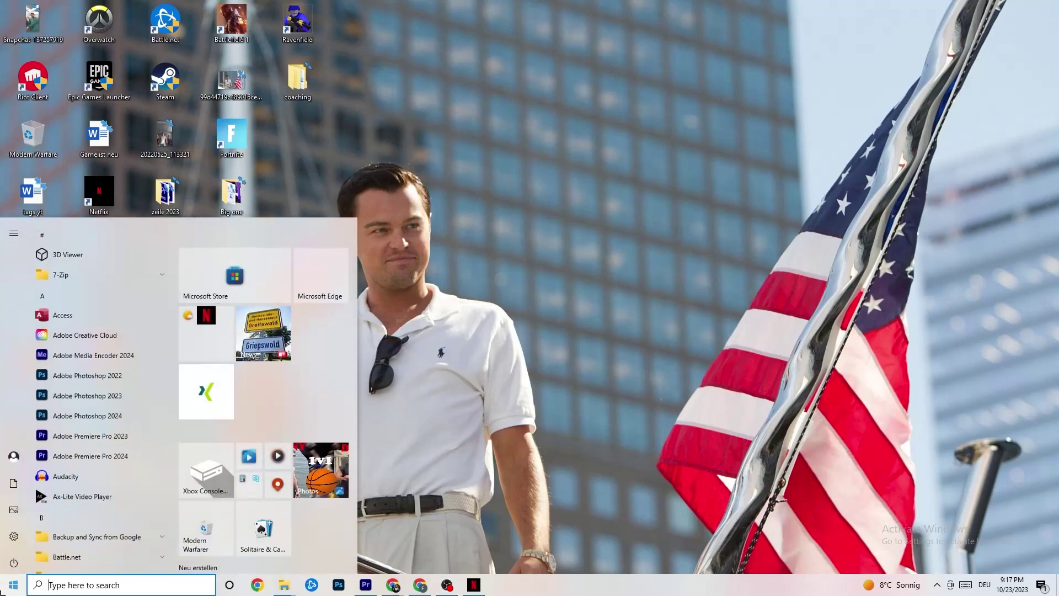
Step: Open the System Display page in Settings and leave the colour profile unchanged
{"action": "left_click", "coordinate": [16, 539]}
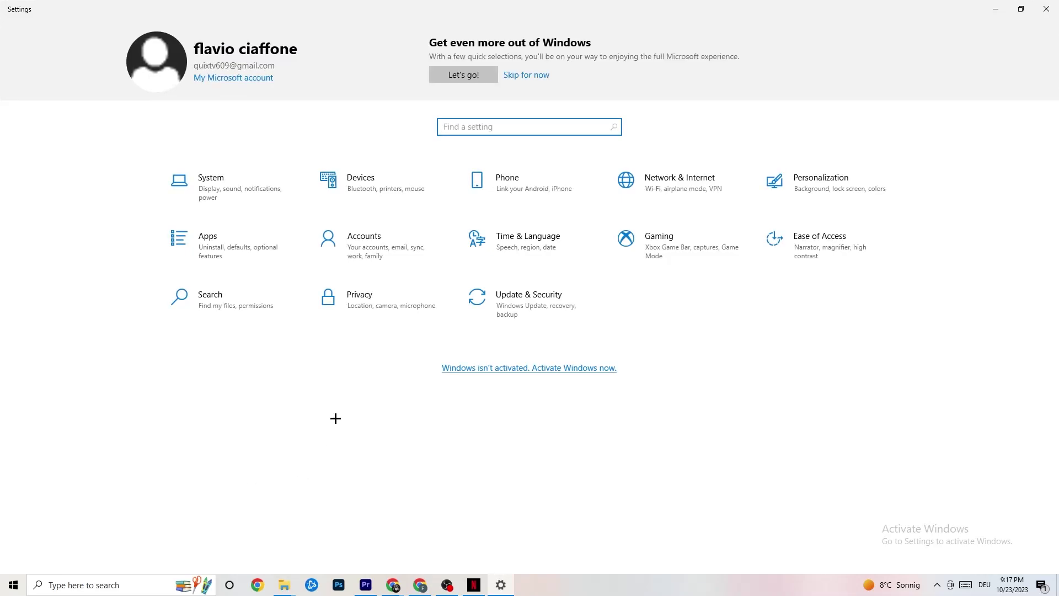
{"action": "left_click", "coordinate": [228, 192]}
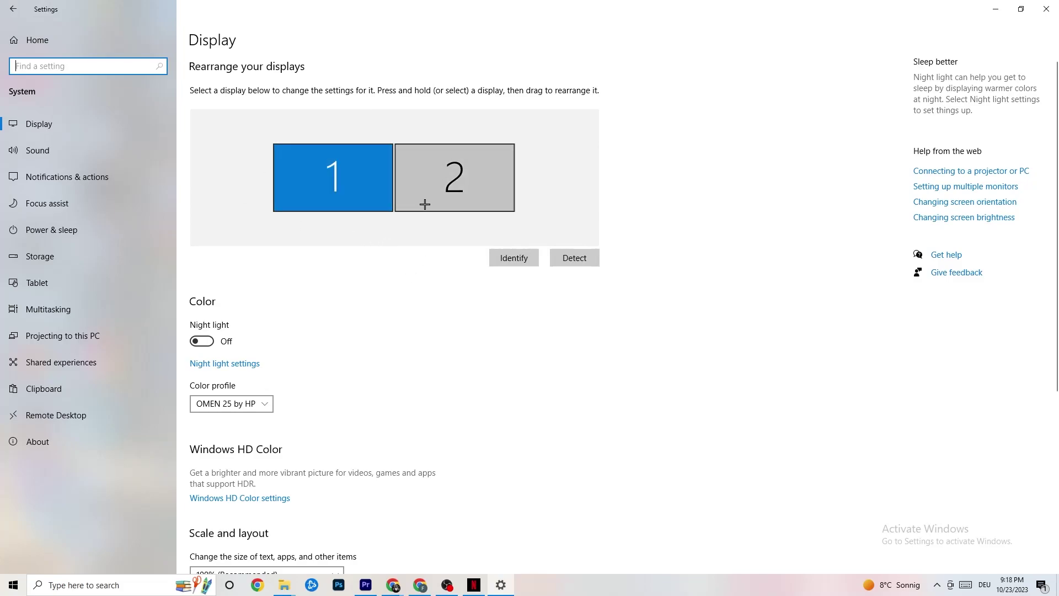
{"action": "scroll", "coordinate": [342, 215], "scroll_direction": "down", "scroll_amount": 5}
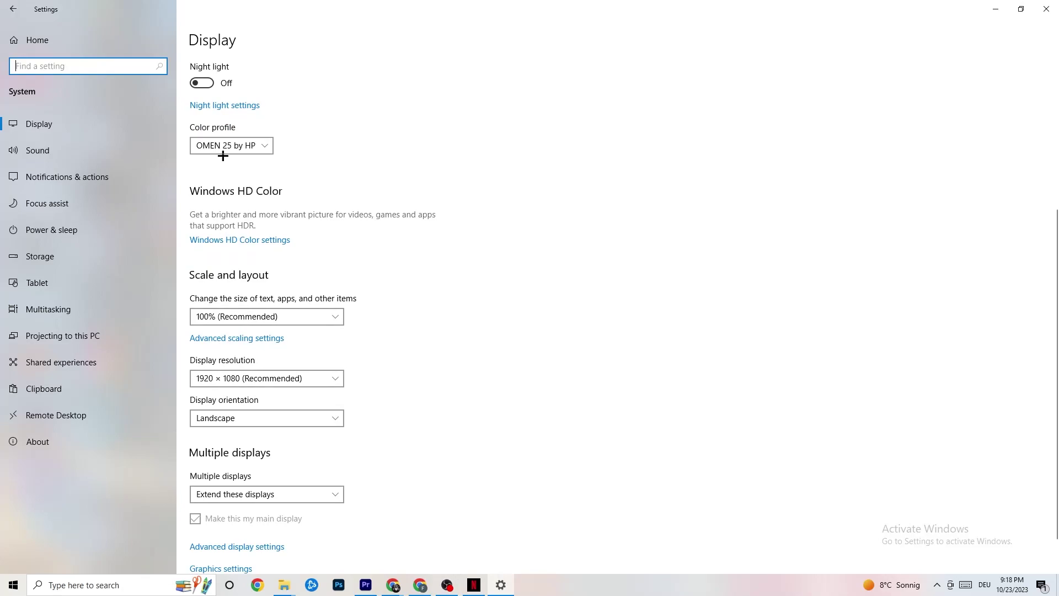
{"action": "left_click", "coordinate": [266, 141]}
{"action": "left_click", "coordinate": [265, 141]}
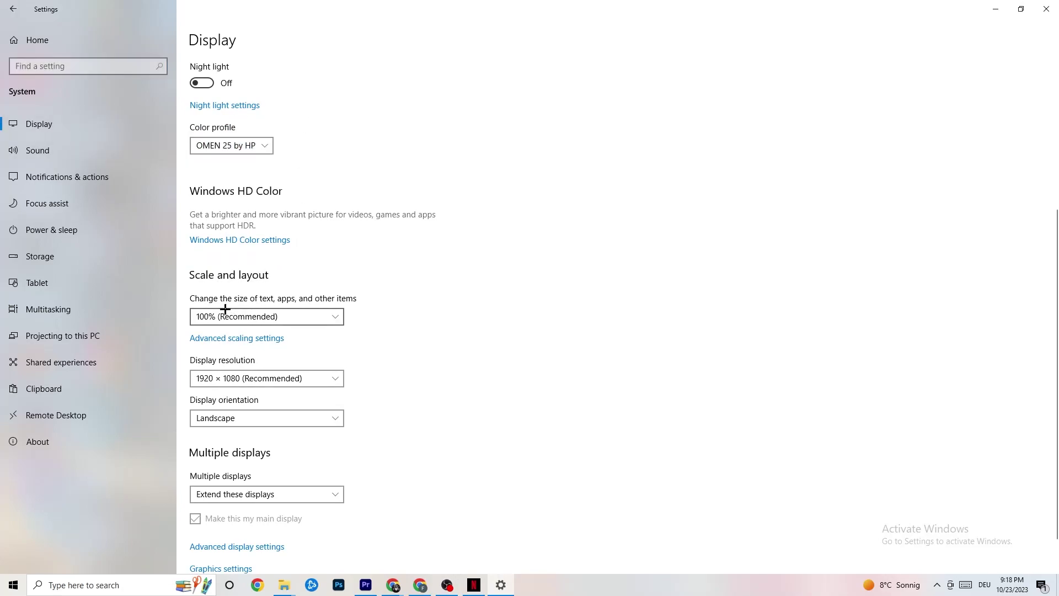
Step: Keep text scaling at 100% and display resolution at 1920 × 1080
{"action": "left_click", "coordinate": [325, 316]}
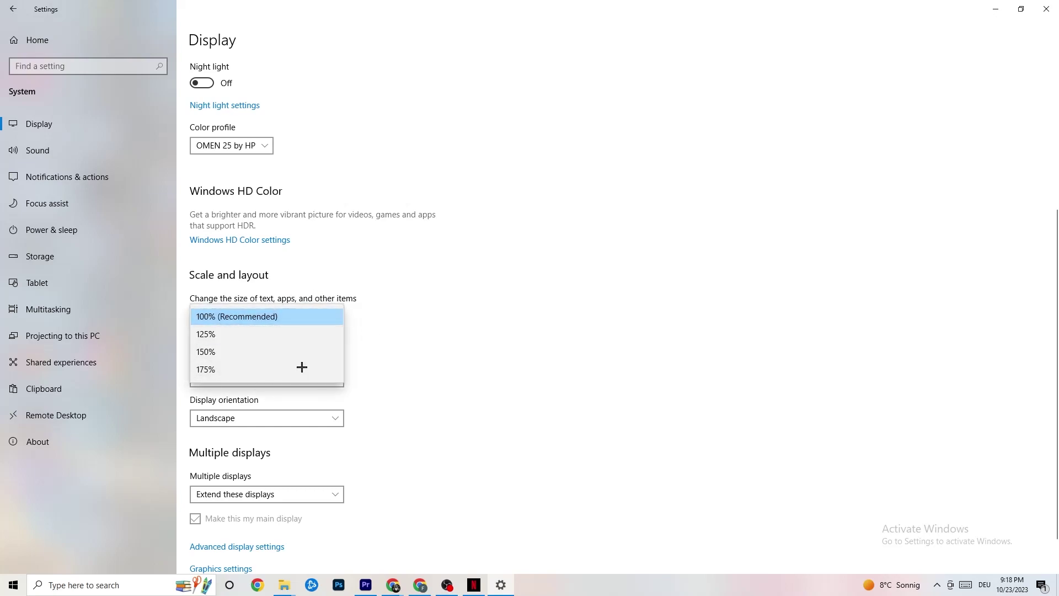
{"action": "left_click", "coordinate": [454, 271]}
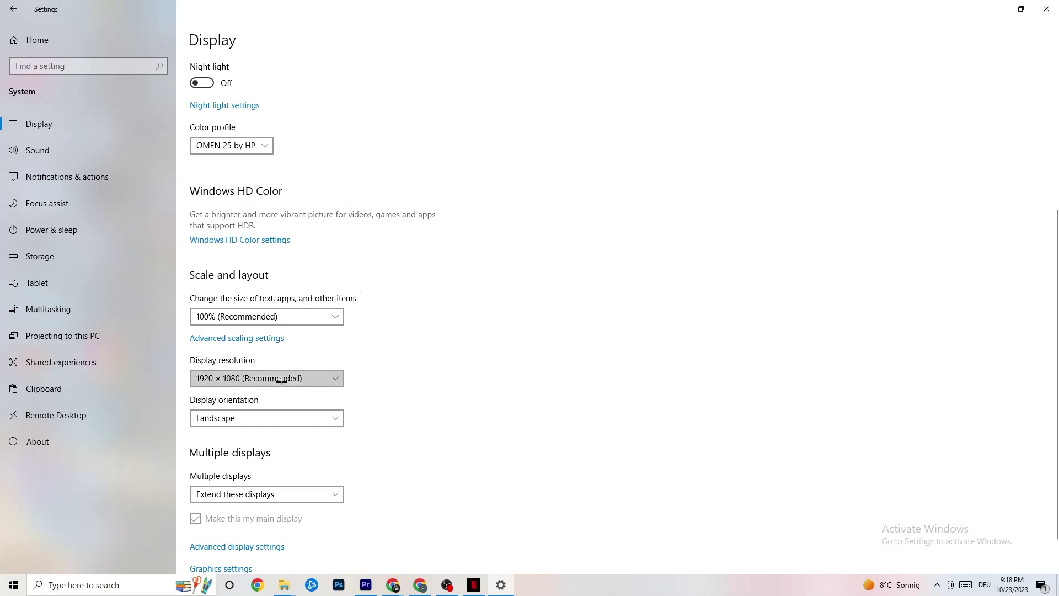
{"action": "left_click", "coordinate": [333, 379]}
{"action": "left_click", "coordinate": [478, 362]}
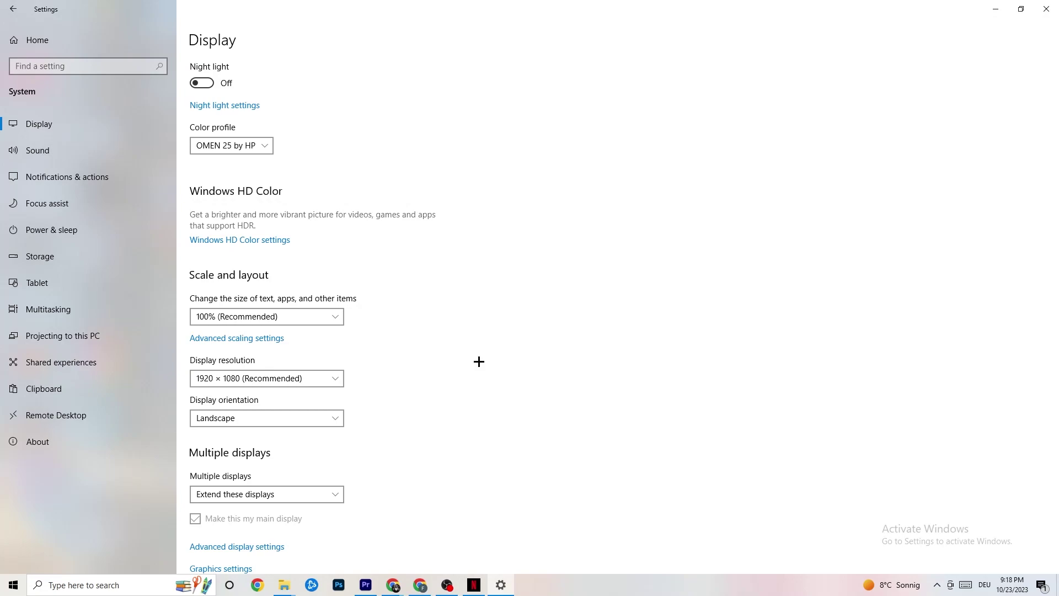
{"action": "left_click", "coordinate": [333, 379]}
{"action": "left_click", "coordinate": [438, 351]}
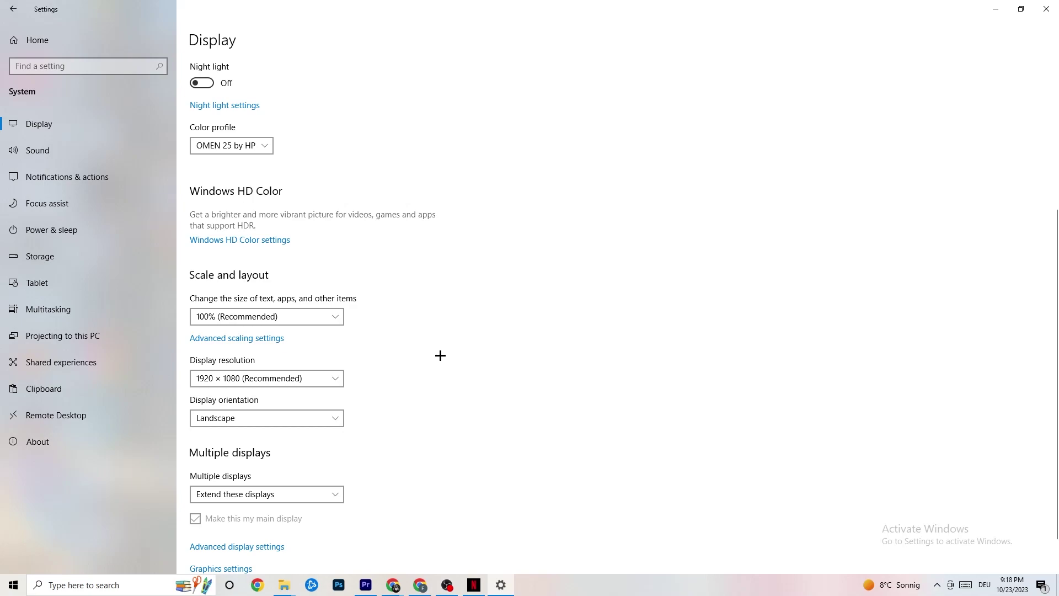
Step: Leave Storage Sense running weekly with 14-day recycle bin cleanup, then go back home
{"action": "left_click", "coordinate": [69, 264]}
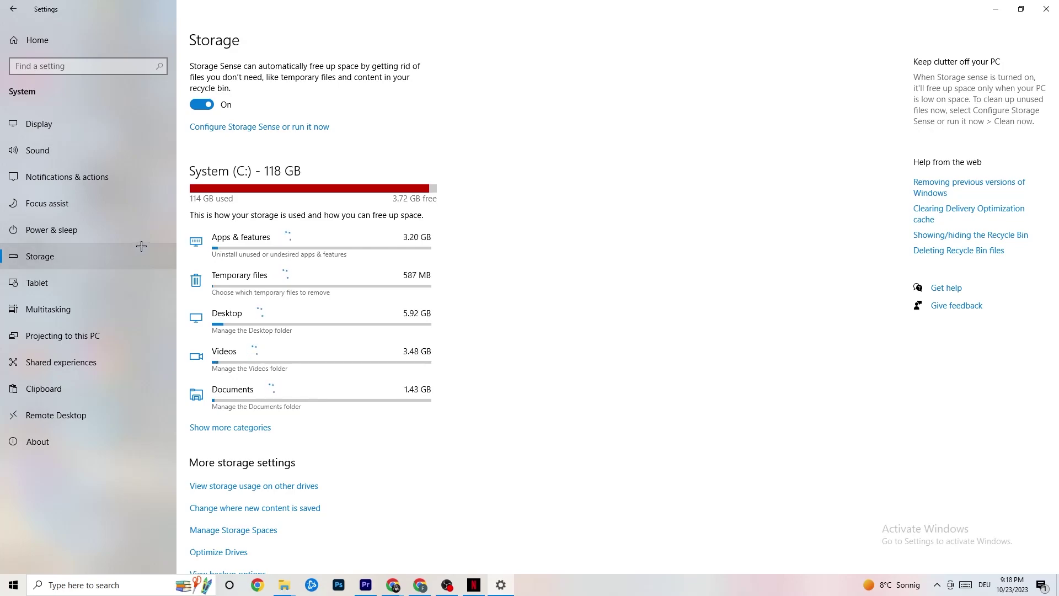
{"action": "left_click", "coordinate": [306, 132]}
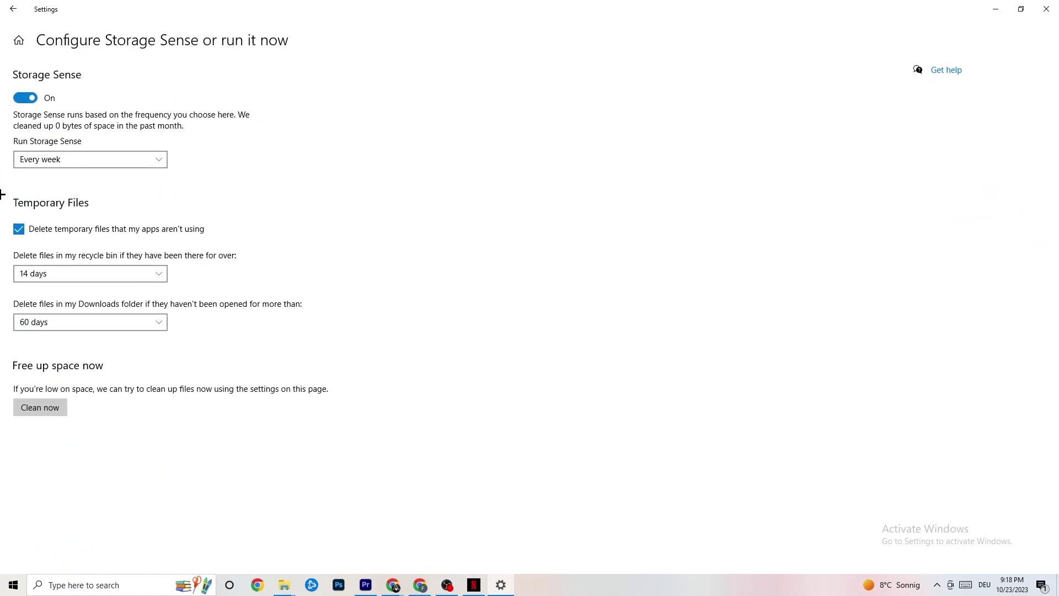
{"action": "left_click", "coordinate": [99, 273]}
{"action": "left_click", "coordinate": [99, 274]}
{"action": "left_click", "coordinate": [100, 159]}
{"action": "left_click", "coordinate": [99, 159]}
{"action": "left_click", "coordinate": [10, 6]}
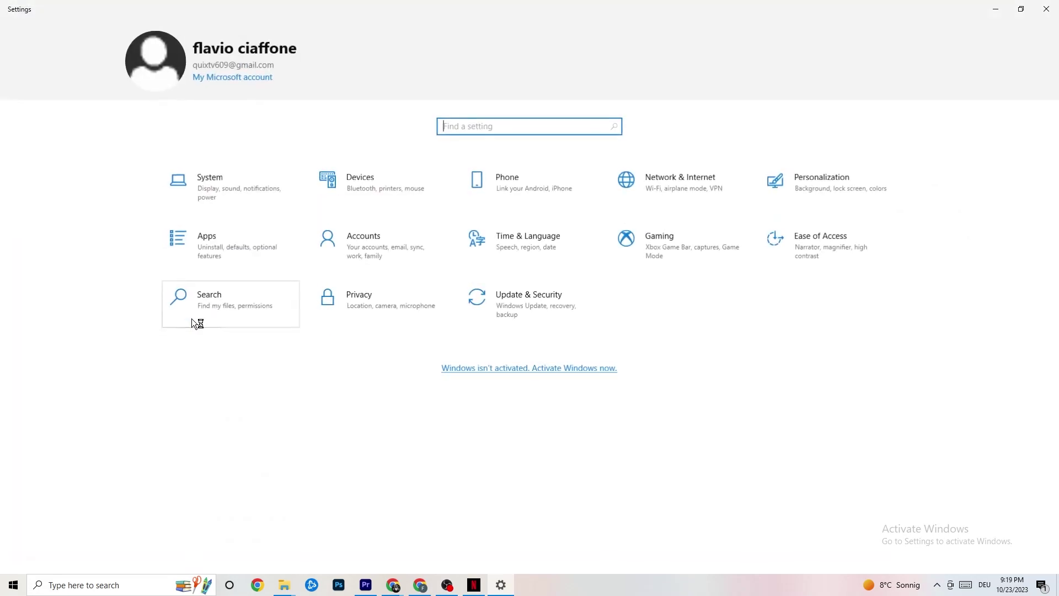
Step: Check Power & sleep timeouts (10 min screen, 30 min sleep) and the Balanced plan
{"action": "left_click", "coordinate": [226, 184]}
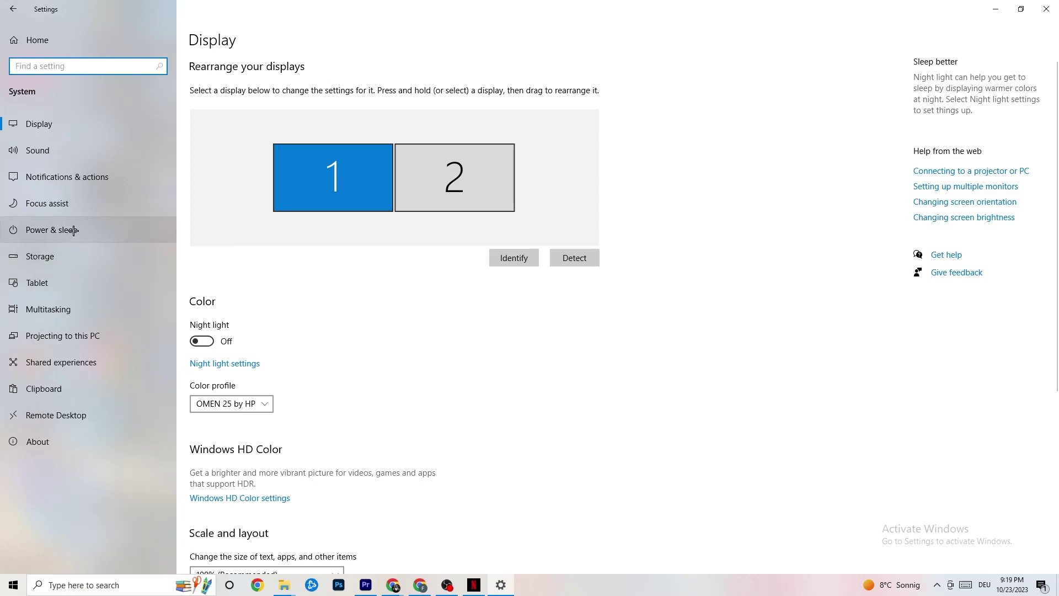
{"action": "left_click", "coordinate": [37, 225]}
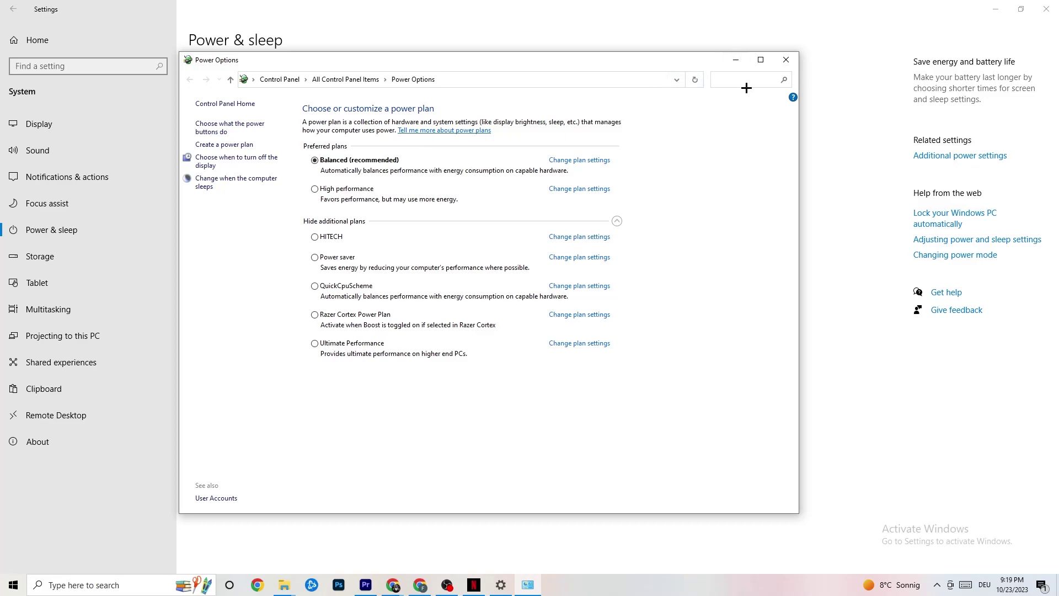
{"action": "left_click", "coordinate": [787, 60]}
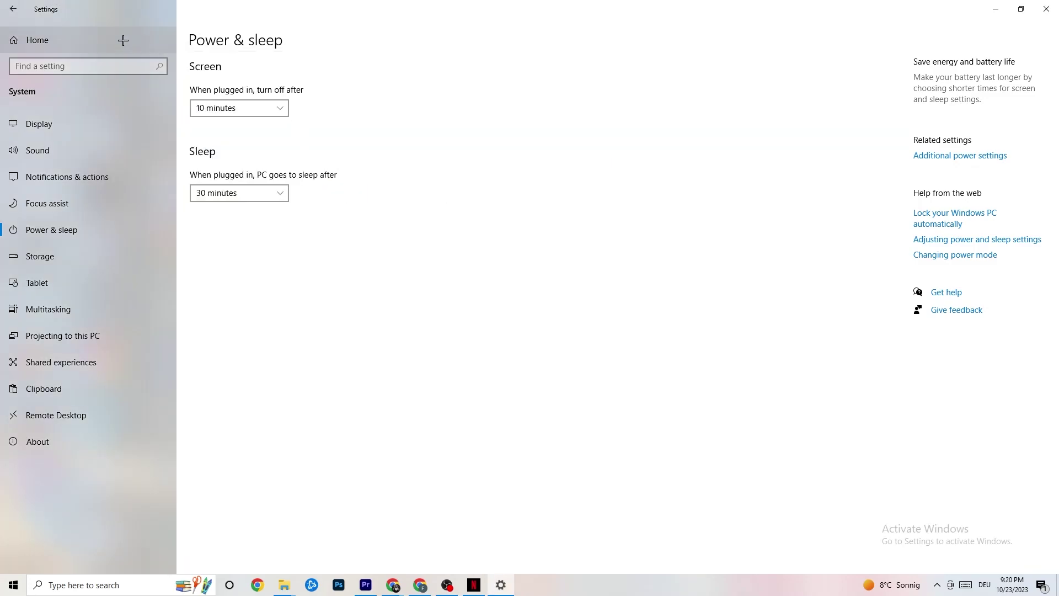
Step: Toggle Xbox Game Bar on and back off, then view Captures with background recording off
{"action": "left_click", "coordinate": [16, 8]}
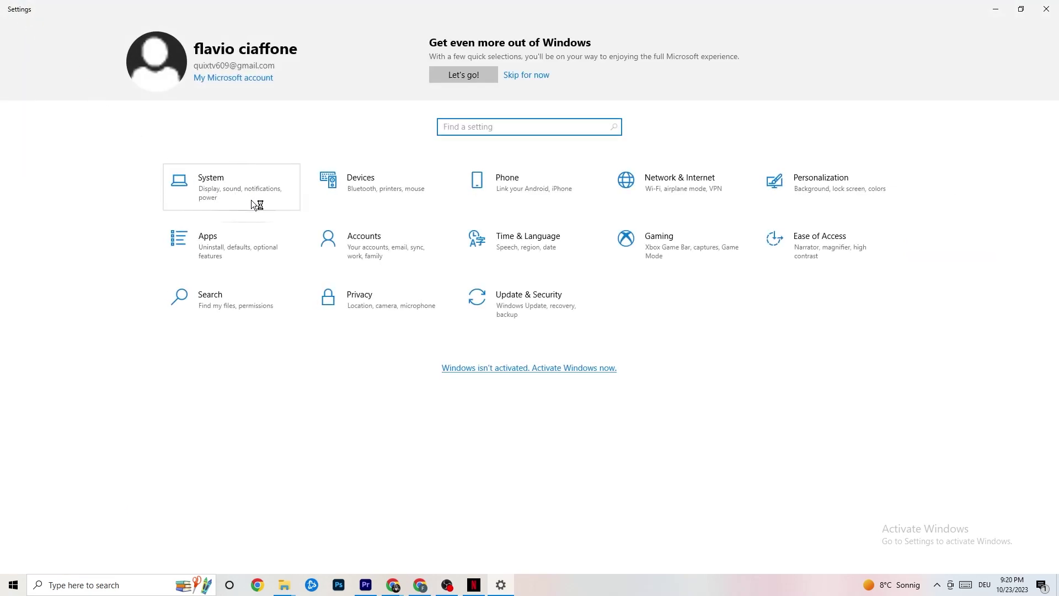
{"action": "left_click", "coordinate": [672, 258]}
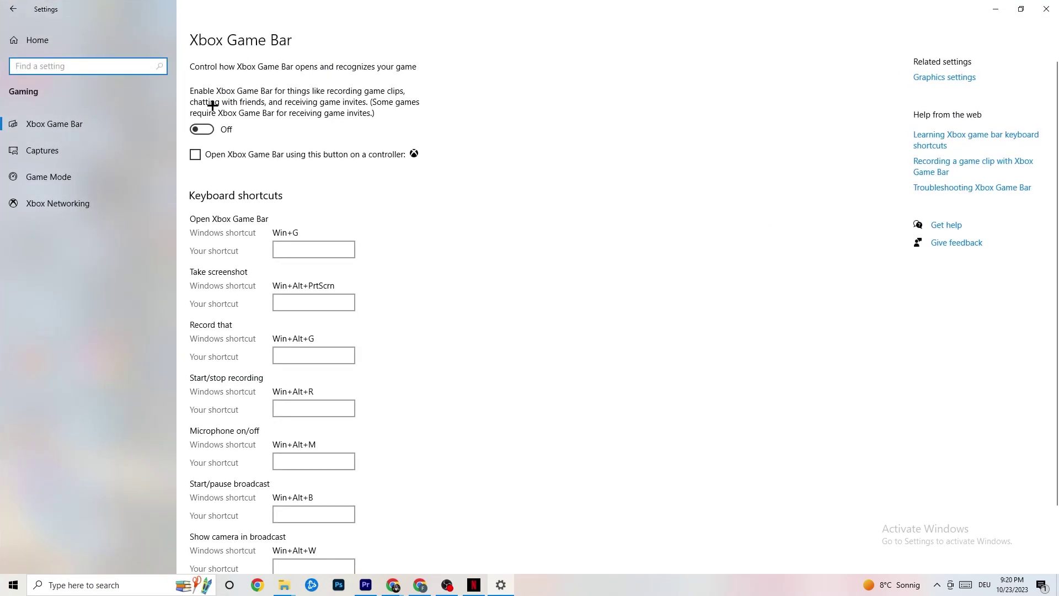
{"action": "scroll", "coordinate": [364, 221], "scroll_direction": "down", "scroll_amount": 2}
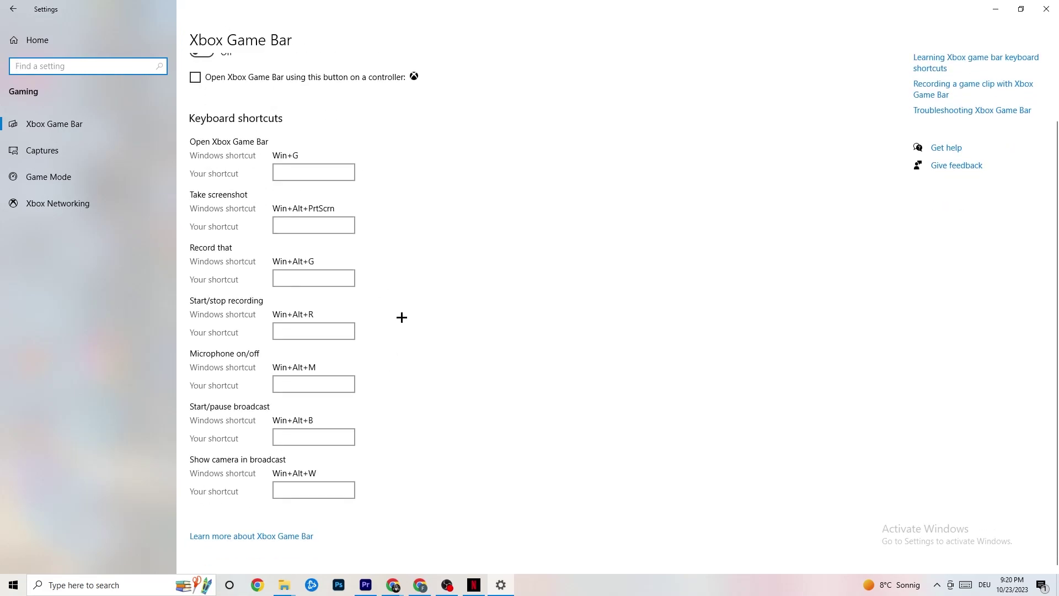
{"action": "scroll", "coordinate": [309, 248], "scroll_direction": "up", "scroll_amount": 2}
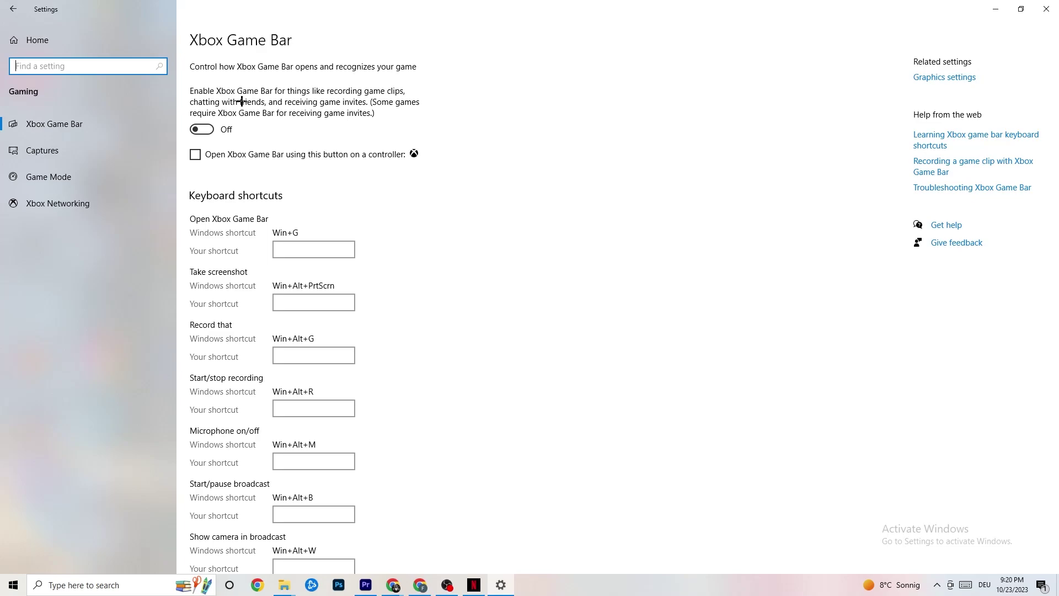
{"action": "left_click", "coordinate": [228, 130]}
{"action": "left_click", "coordinate": [230, 132]}
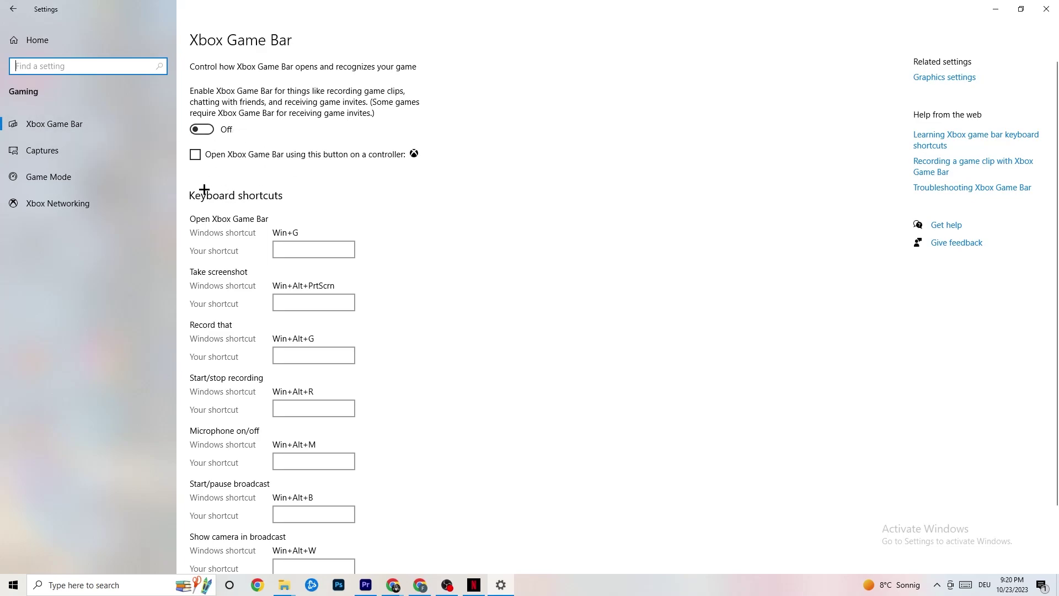
{"action": "left_click", "coordinate": [88, 149]}
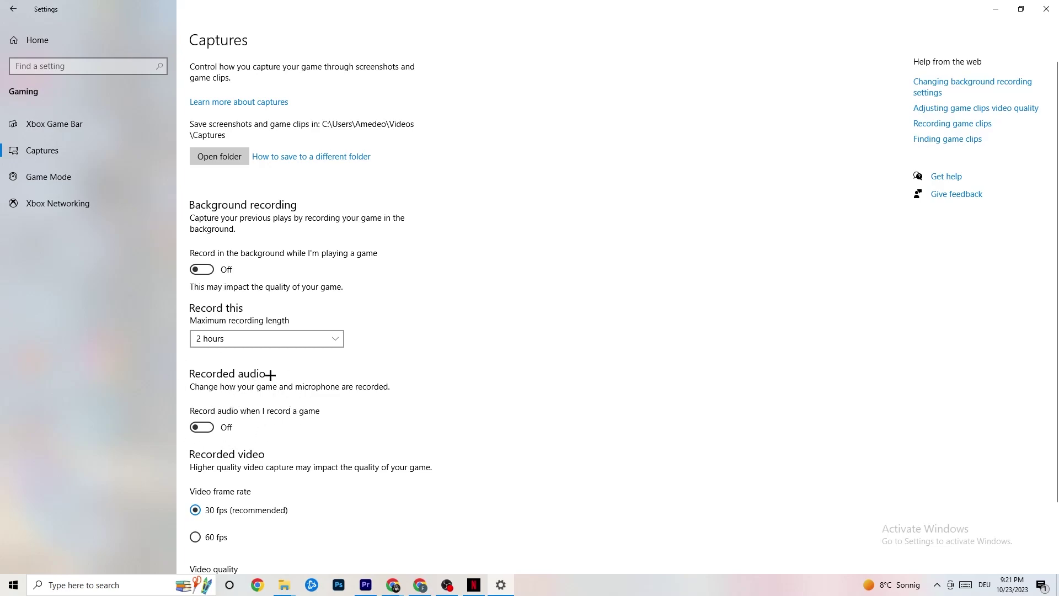
Step: Verify Game Mode is switched on, then go back to the Settings home
{"action": "scroll", "coordinate": [284, 396], "scroll_direction": "down", "scroll_amount": 3}
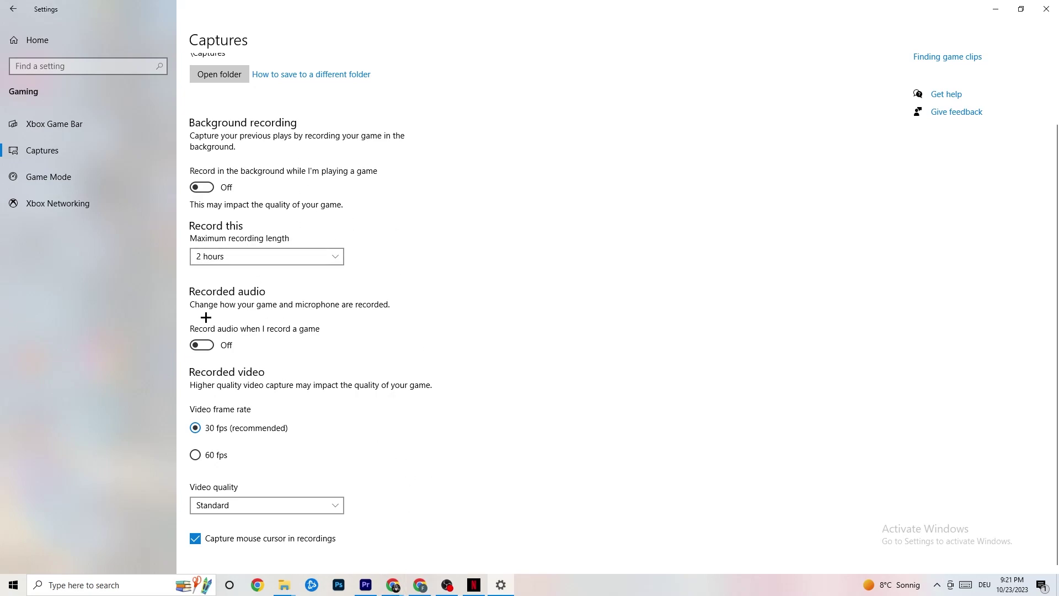
{"action": "left_click", "coordinate": [80, 182]}
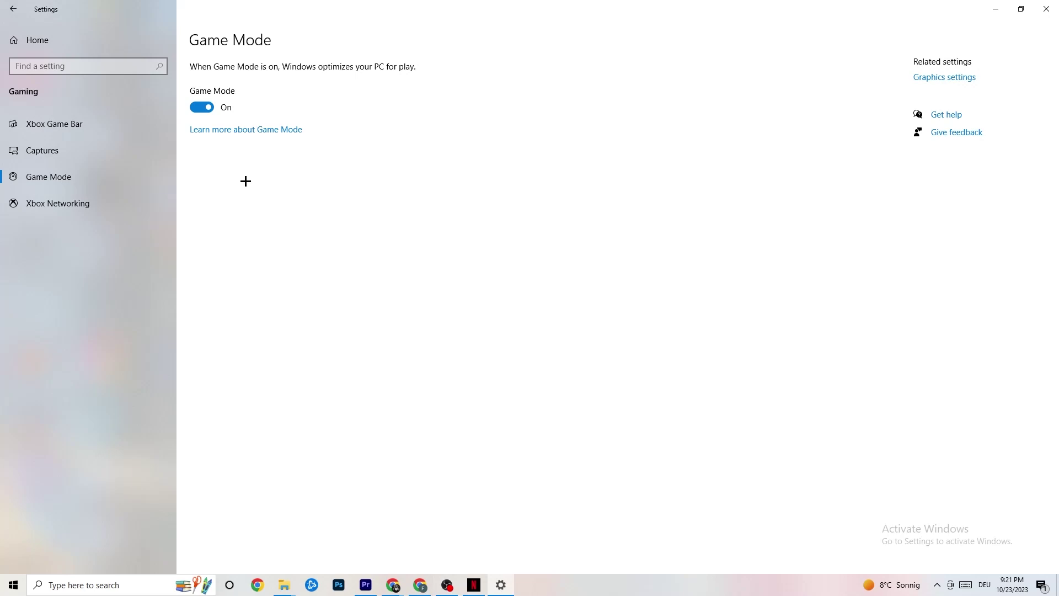
{"action": "left_click", "coordinate": [16, 9]}
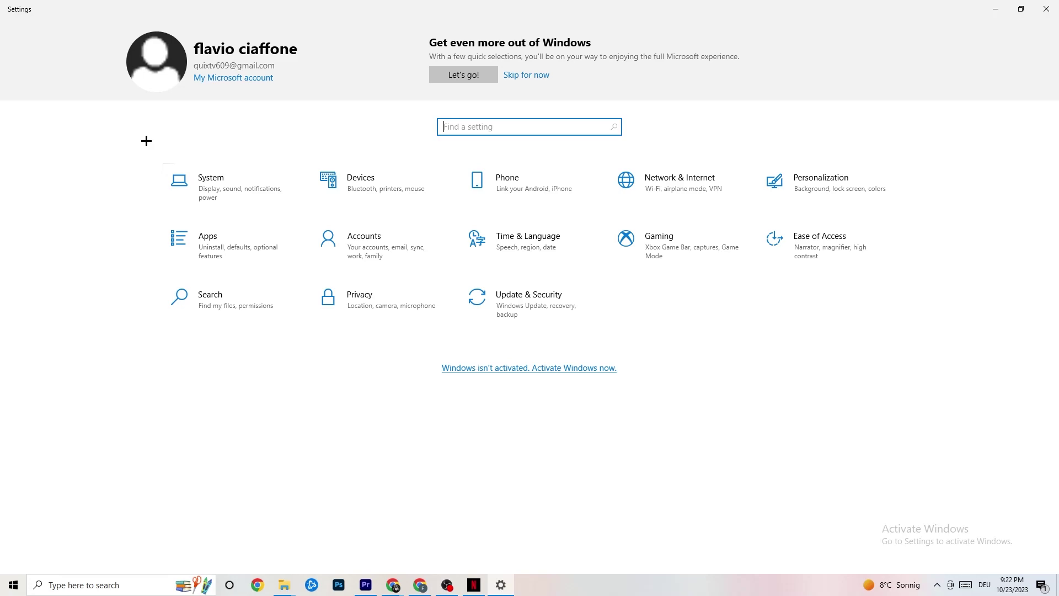
Step: Check that Windows Update reports up to date, then view the Troubleshoot page
{"action": "left_click", "coordinate": [546, 313]}
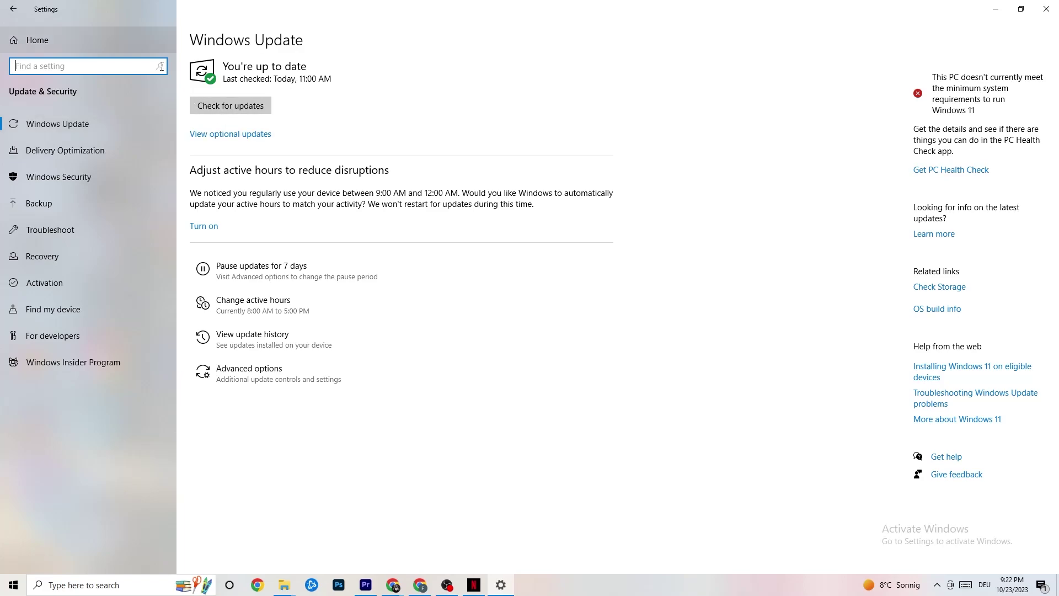
{"action": "left_click", "coordinate": [318, 78]}
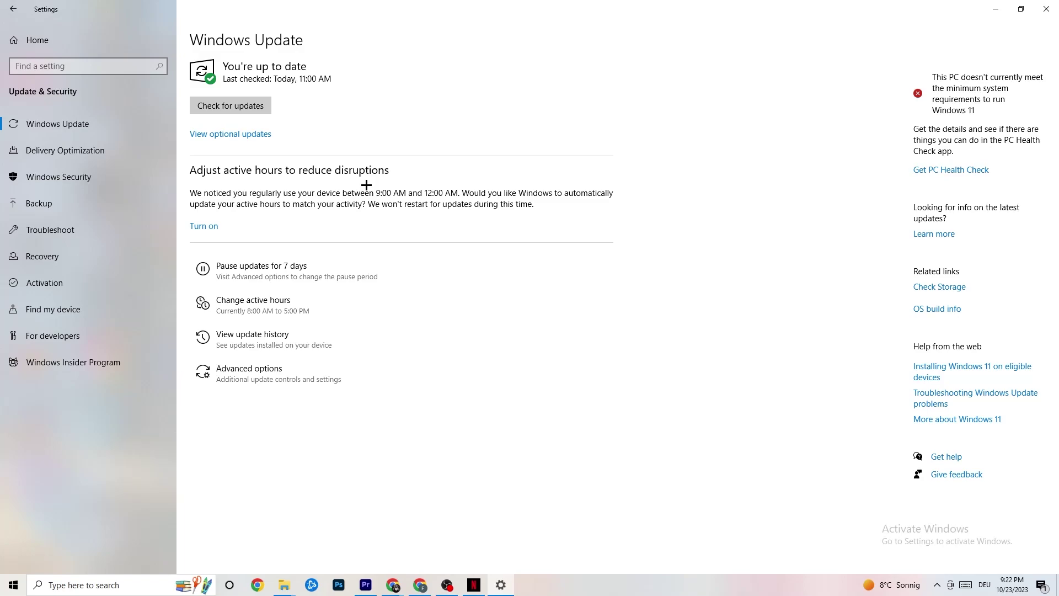
{"action": "left_click", "coordinate": [84, 231]}
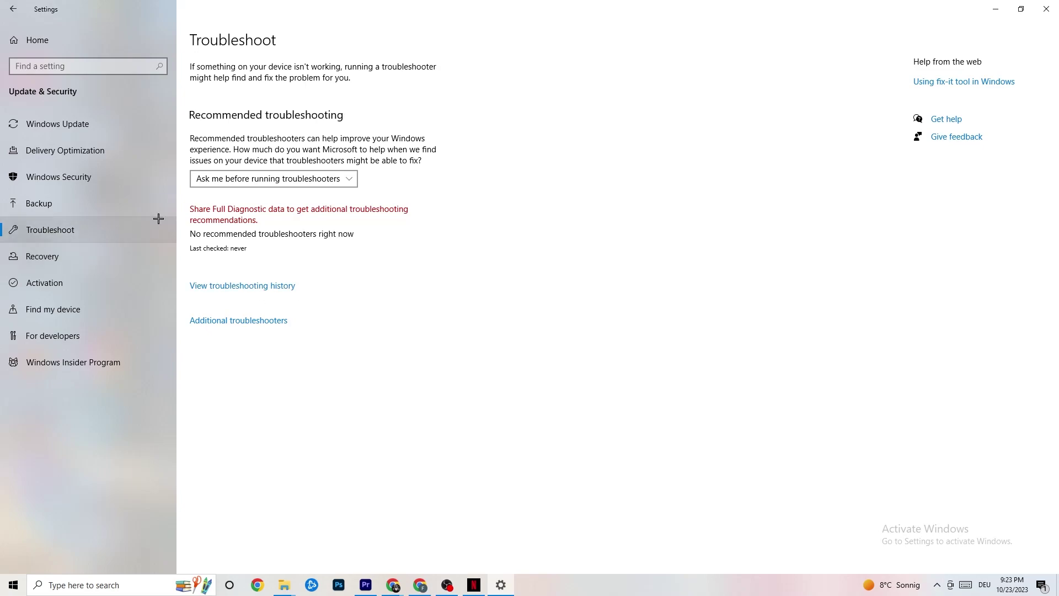
Step: Close the Settings window to return to the desktop
{"action": "left_click", "coordinate": [1045, 2]}
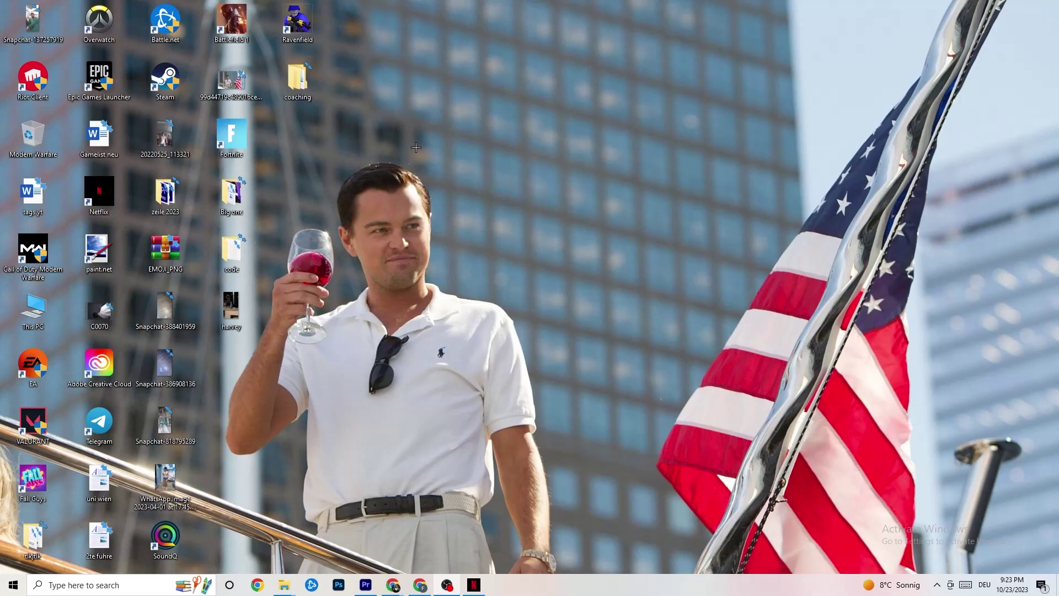
Step: Drag the Steam shortcut to the desktop centre and show its context menu
{"action": "left_click_drag", "start_coordinate": [165, 77], "coordinate": [563, 196]}
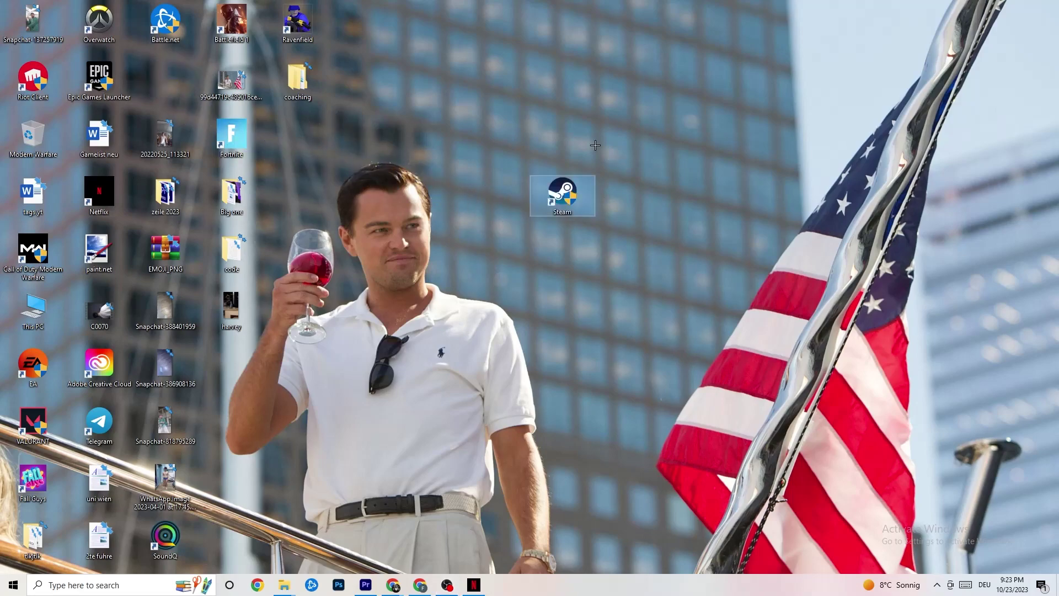
{"action": "right_click", "coordinate": [562, 201]}
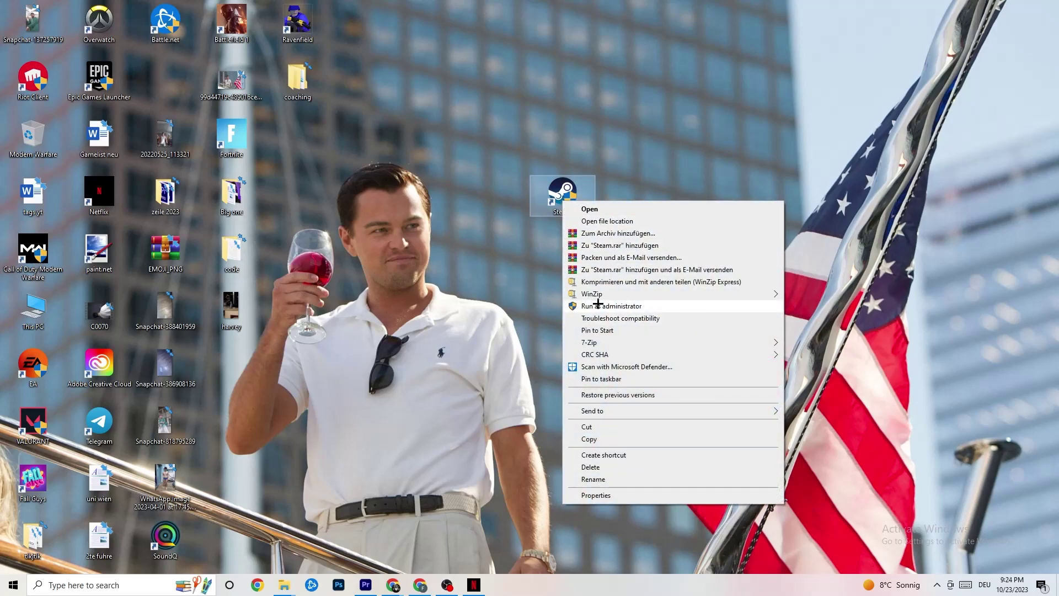
Step: Nudge the Steam shortcut left and open its Properties, showing target D:\steam1\Steam.exe
{"action": "left_click", "coordinate": [461, 279]}
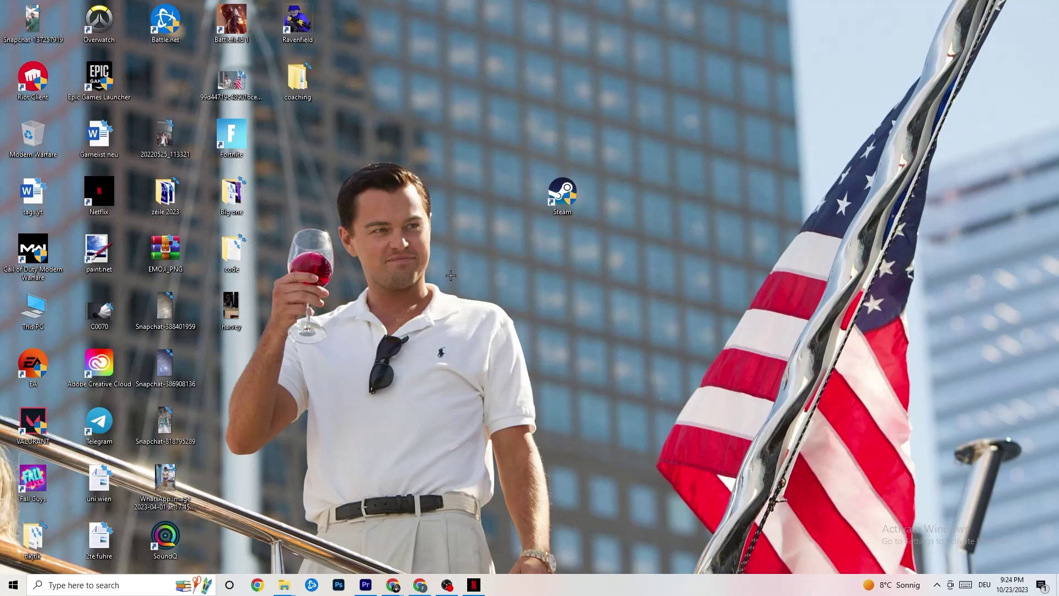
{"action": "left_click_drag", "start_coordinate": [554, 197], "coordinate": [488, 199]}
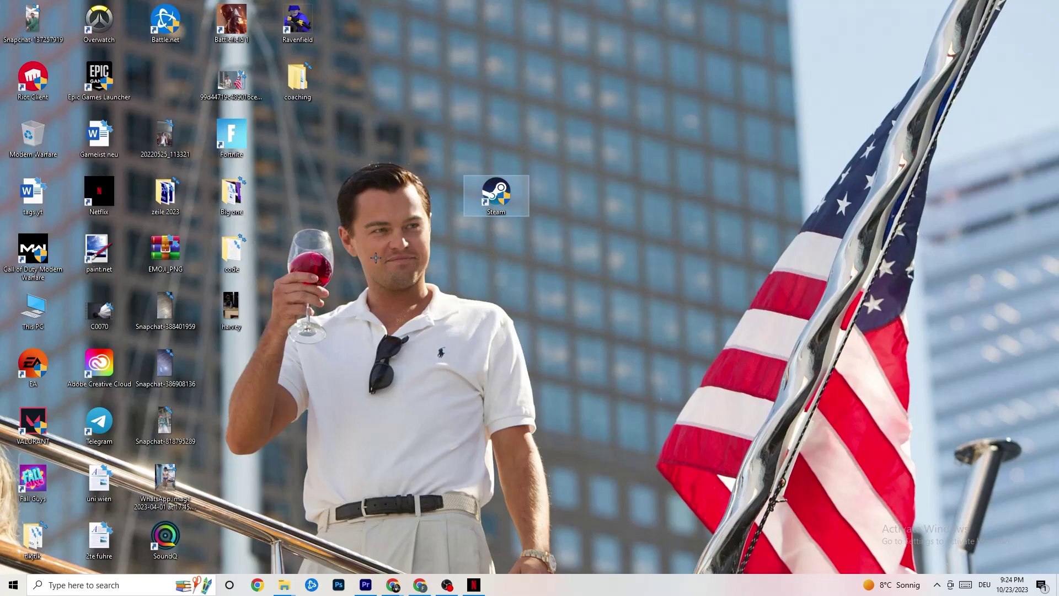
{"action": "right_click", "coordinate": [487, 198]}
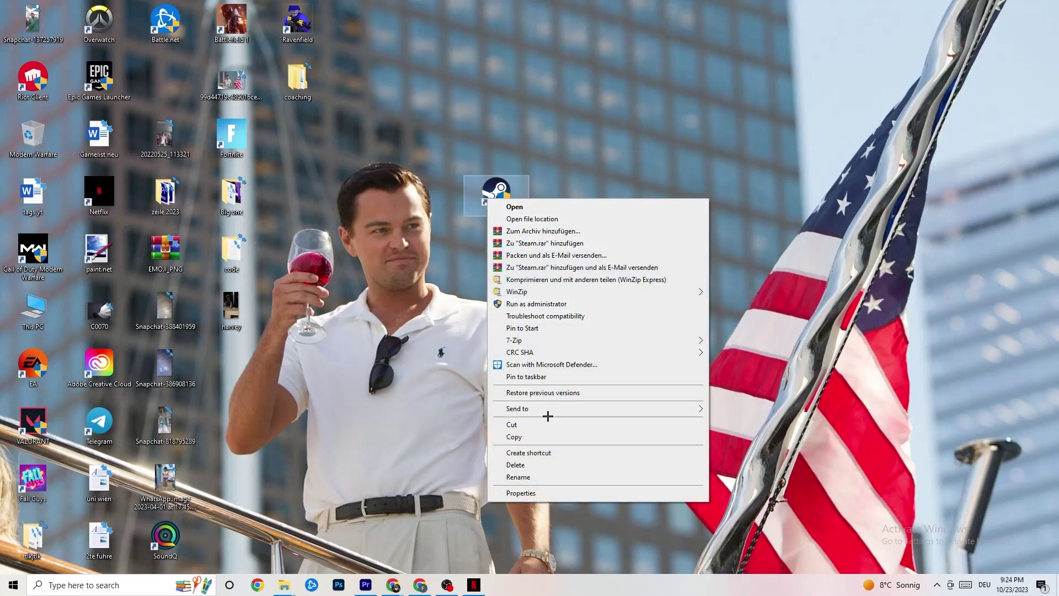
{"action": "left_click", "coordinate": [537, 492]}
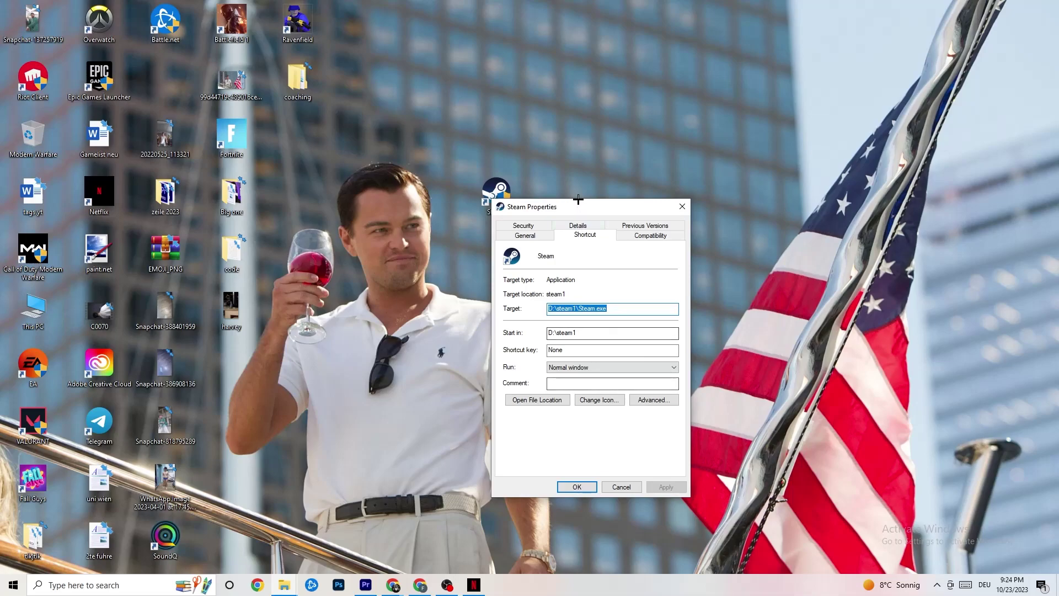
Step: Keep Steam in Windows 8 compatibility mode running as administrator, and confirm with OK
{"action": "left_click_drag", "start_coordinate": [578, 199], "coordinate": [425, 48]}
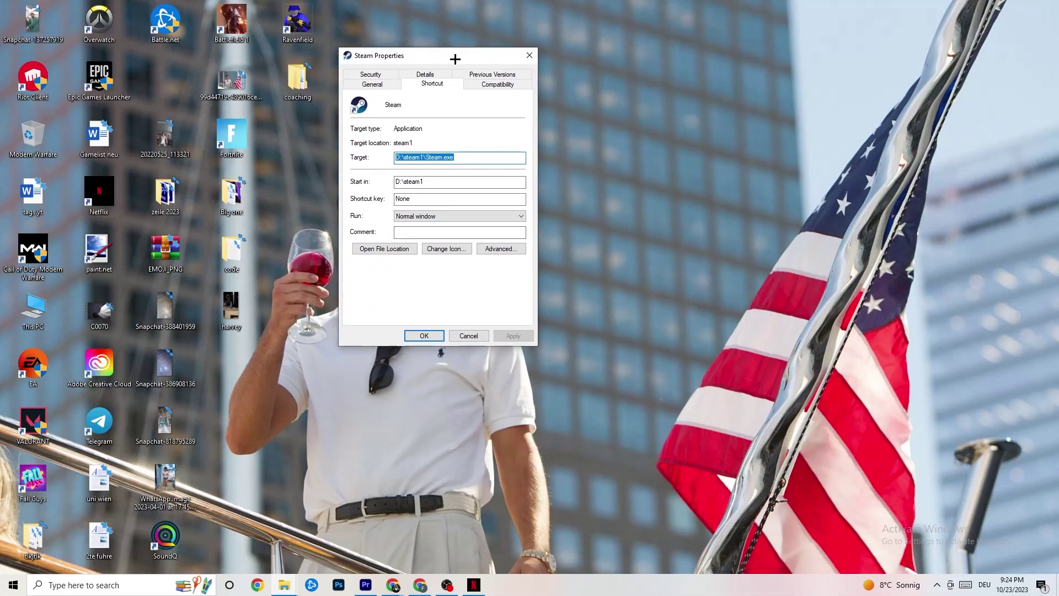
{"action": "left_click", "coordinate": [483, 84]}
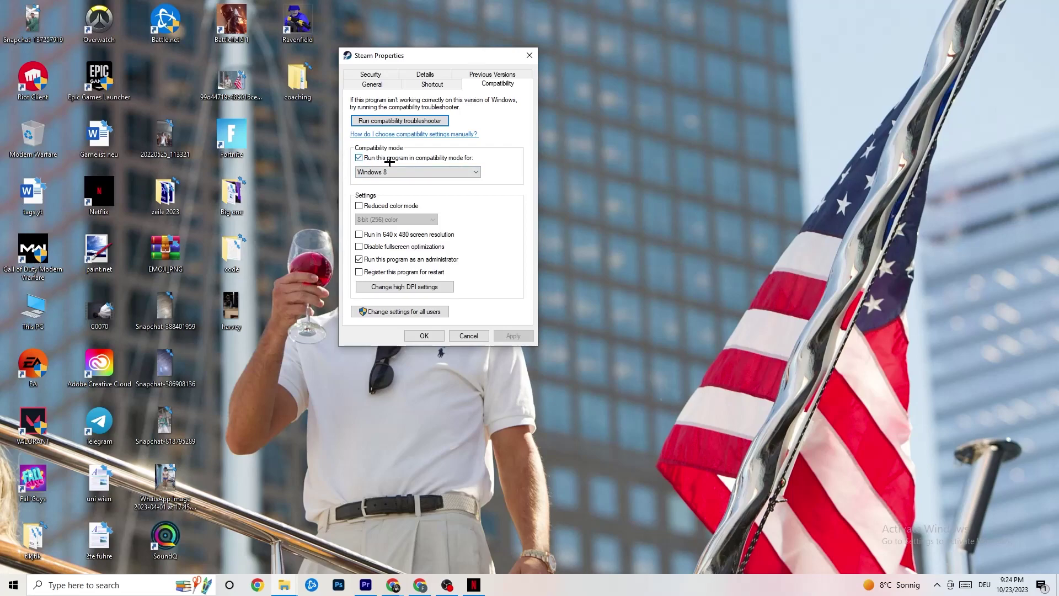
{"action": "left_click", "coordinate": [452, 172]}
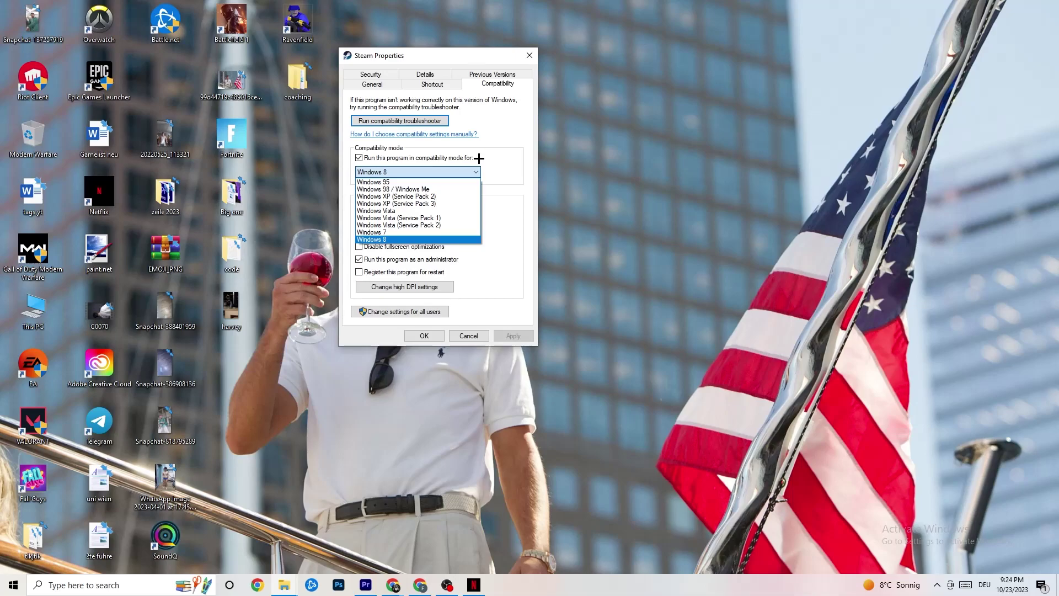
{"action": "left_click", "coordinate": [480, 158]}
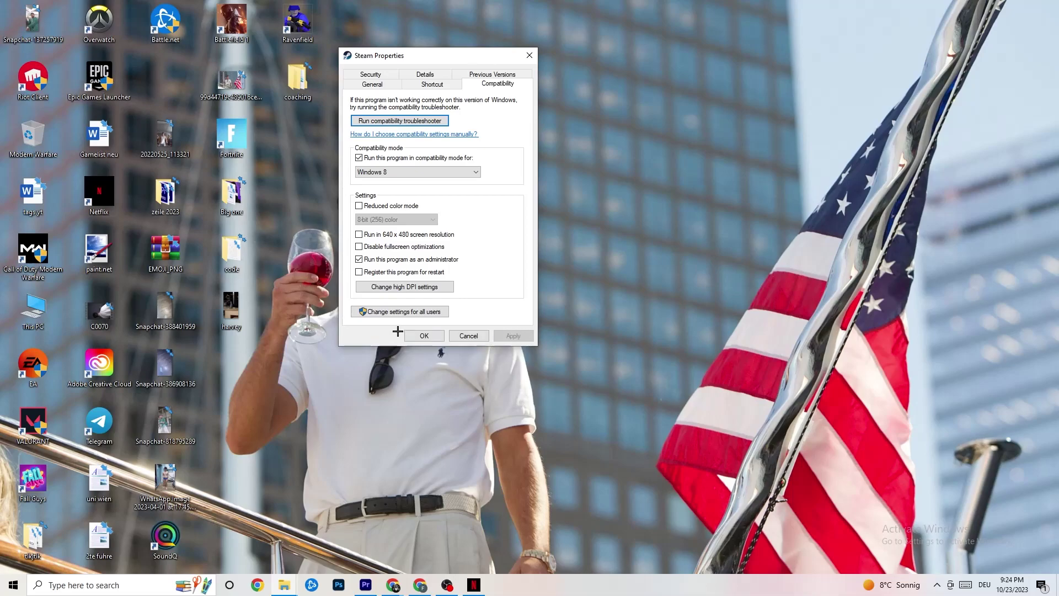
{"action": "left_click", "coordinate": [425, 335]}
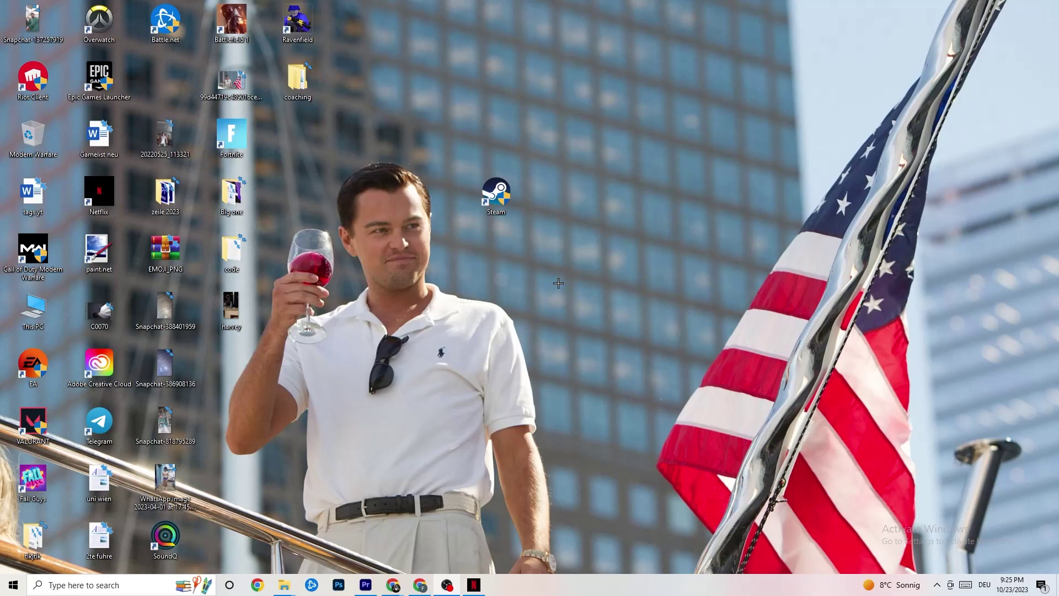
Step: Launch Task Manager from the taskbar menu and maximize it to full screen
{"action": "right_click", "coordinate": [513, 209]}
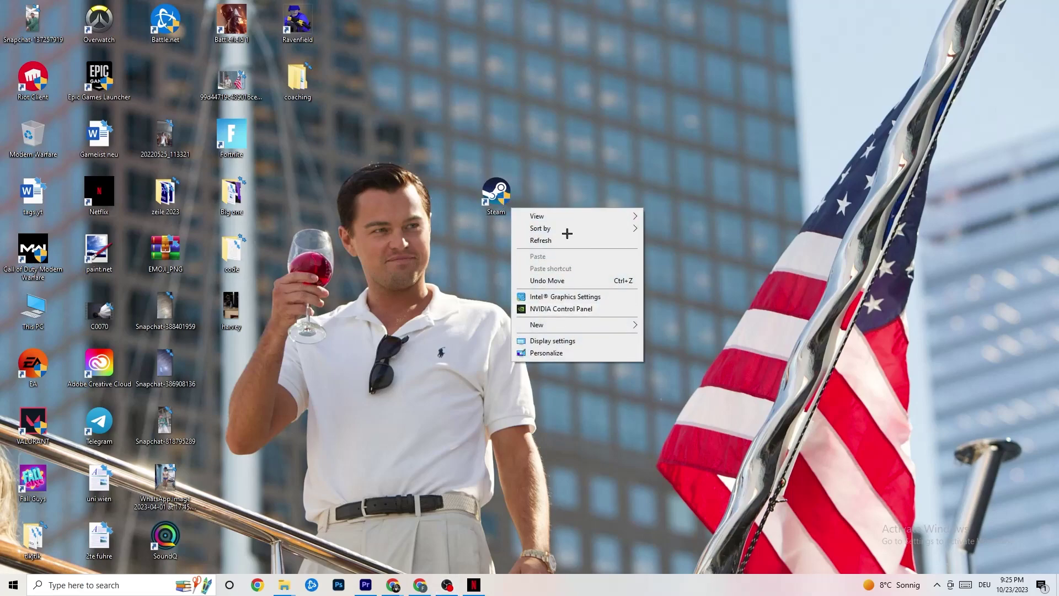
{"action": "left_click", "coordinate": [431, 142]}
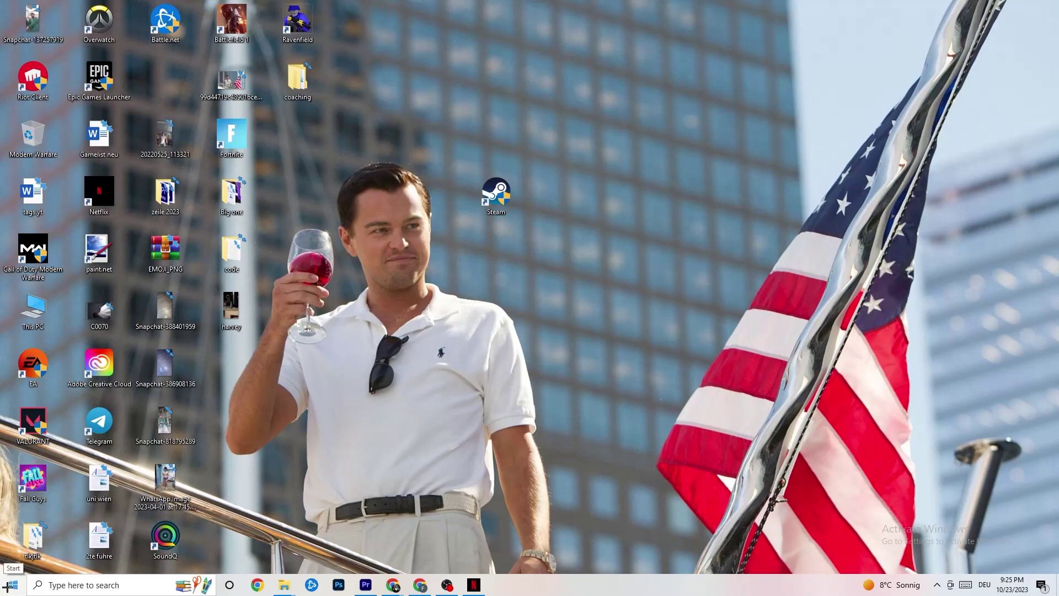
{"action": "left_click", "coordinate": [496, 194]}
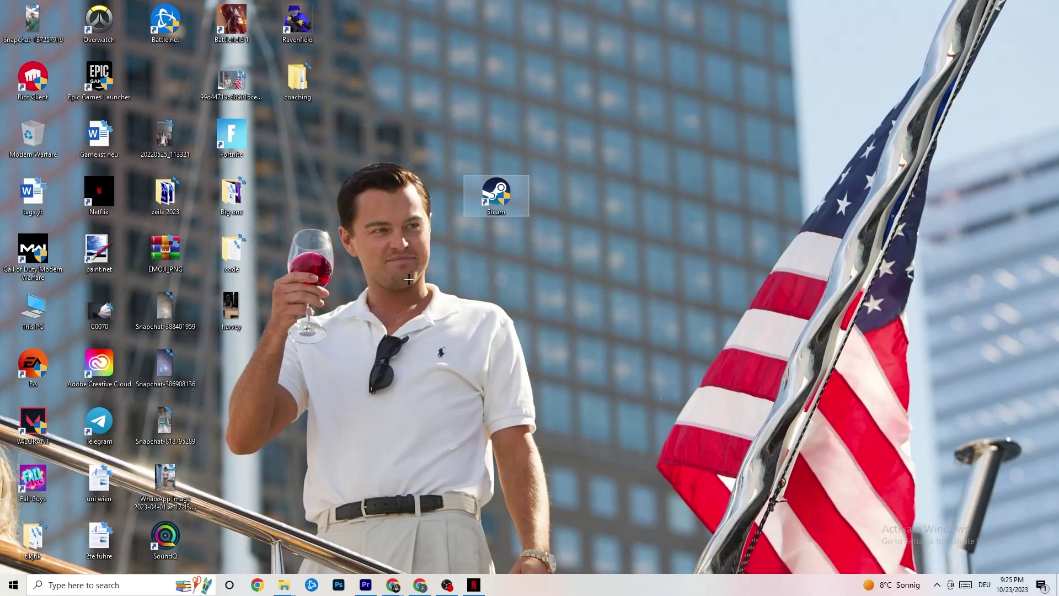
{"action": "right_click", "coordinate": [588, 591]}
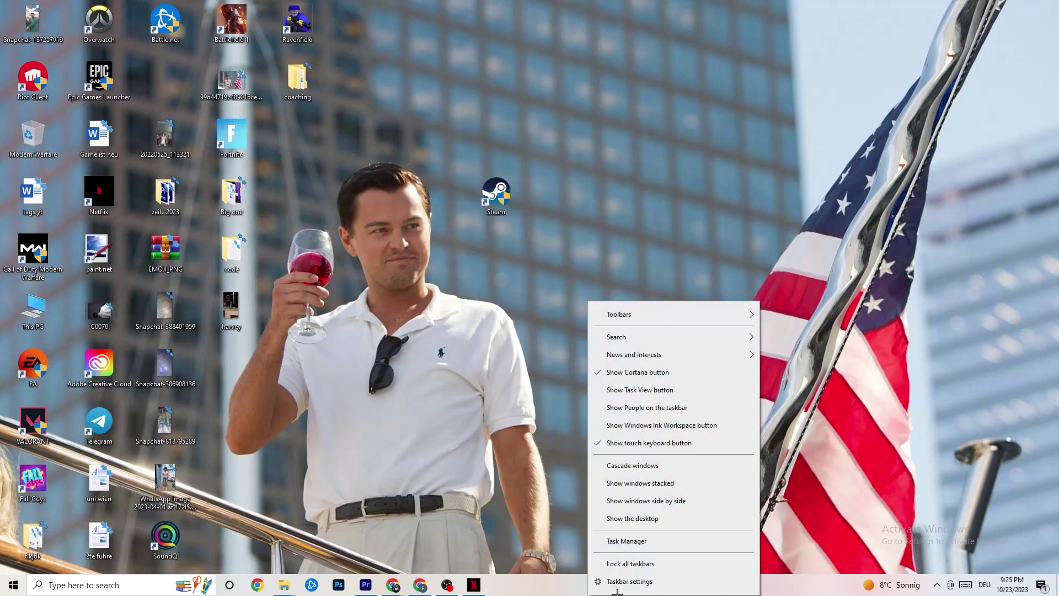
{"action": "left_click", "coordinate": [649, 540]}
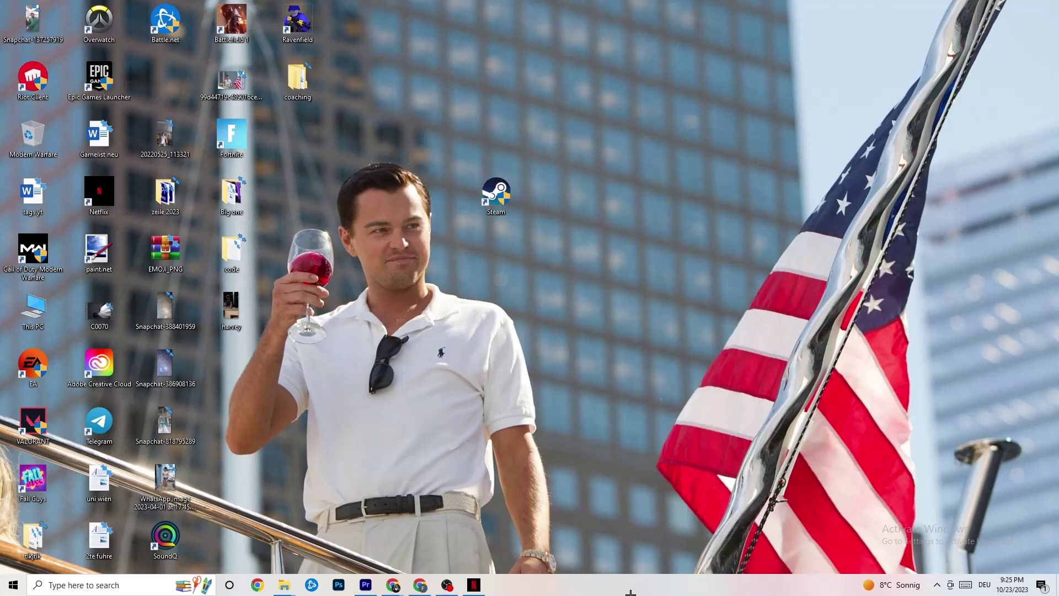
{"action": "left_click", "coordinate": [611, 27]}
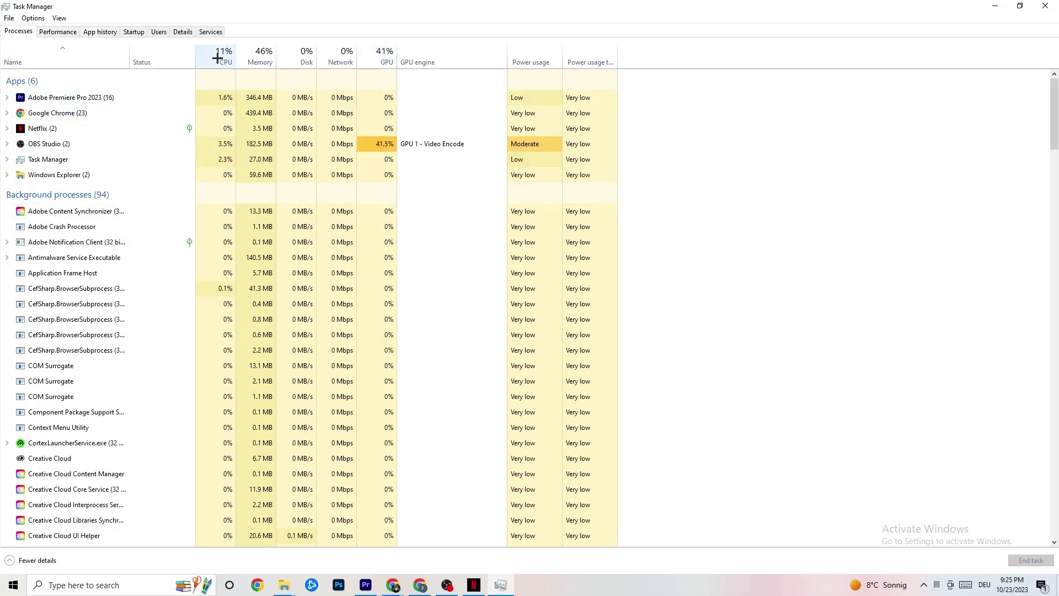
{"action": "right_click", "coordinate": [70, 176]}
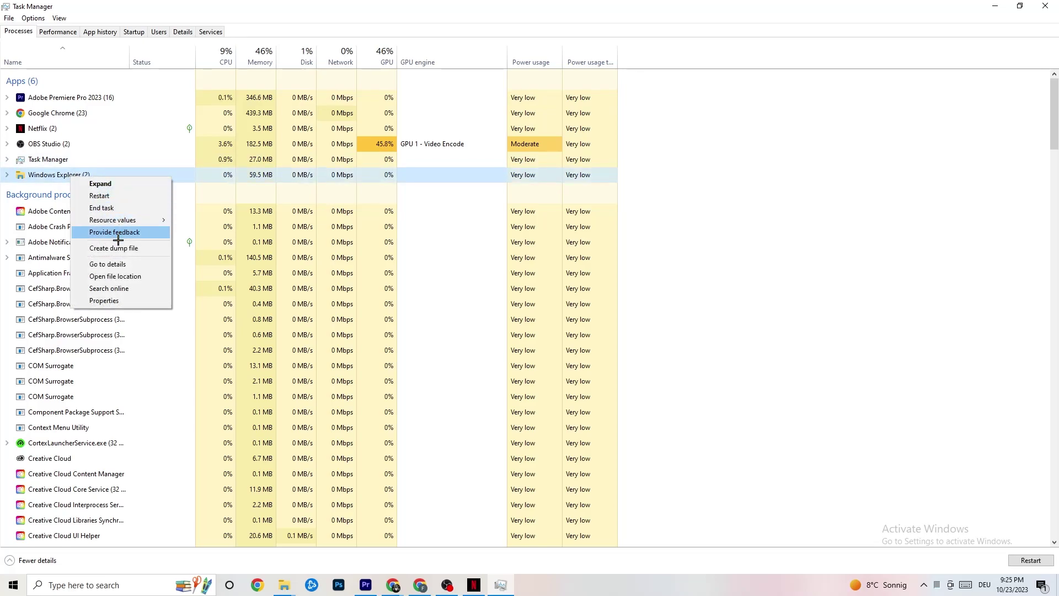
{"action": "left_click", "coordinate": [496, 190]}
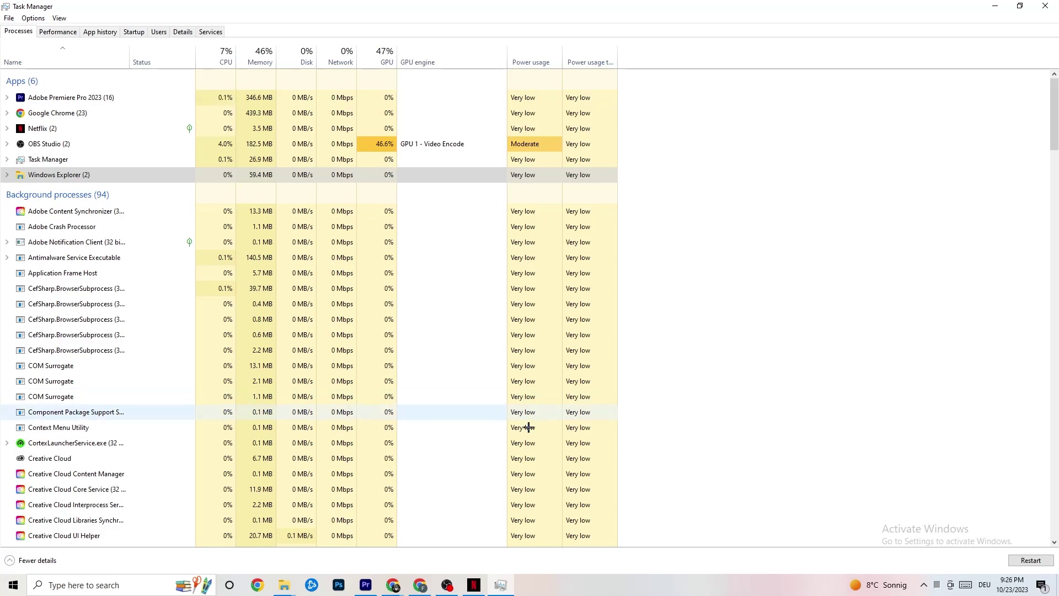
Step: Look over the Startup apps and Pivot Software Support's options, then show the Details process list
{"action": "left_click", "coordinate": [133, 32]}
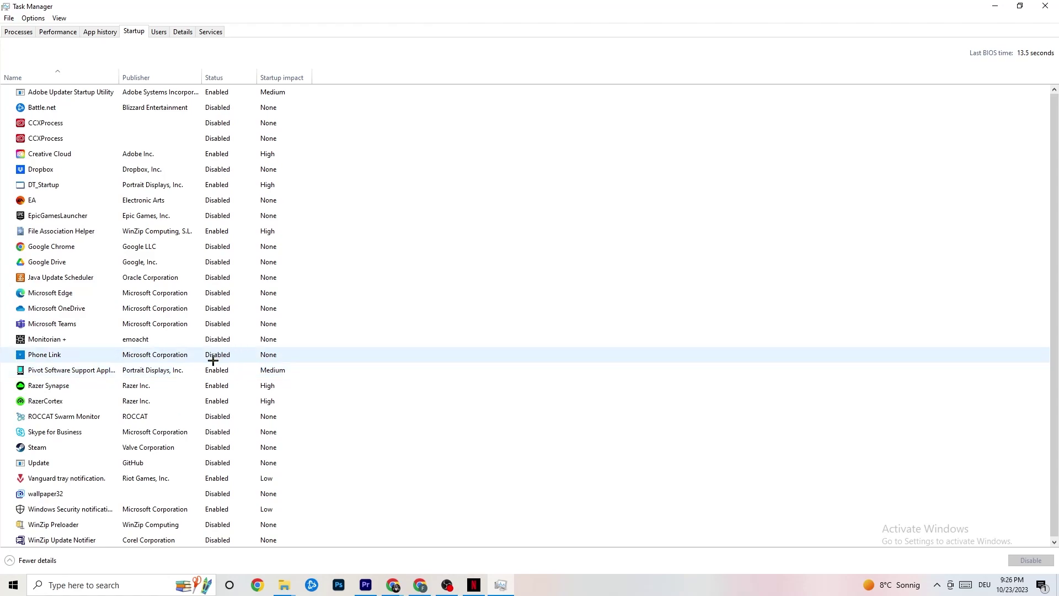
{"action": "right_click", "coordinate": [213, 370]}
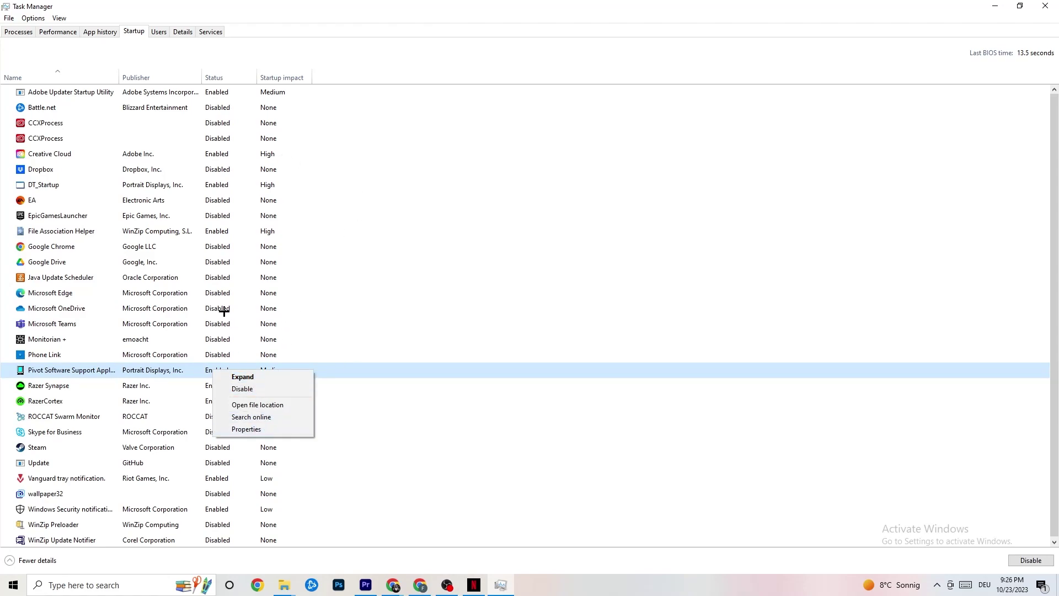
{"action": "left_click", "coordinate": [183, 33]}
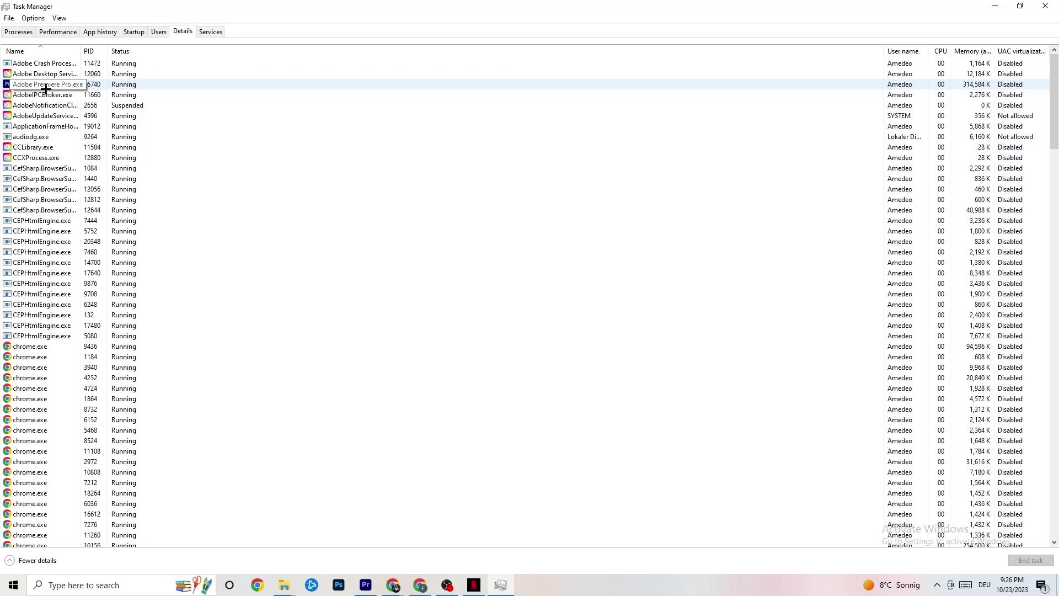
Step: Inspect Adobe Premiere Pro's Set priority options, leave it at Normal, and close Task Manager
{"action": "right_click", "coordinate": [46, 89]}
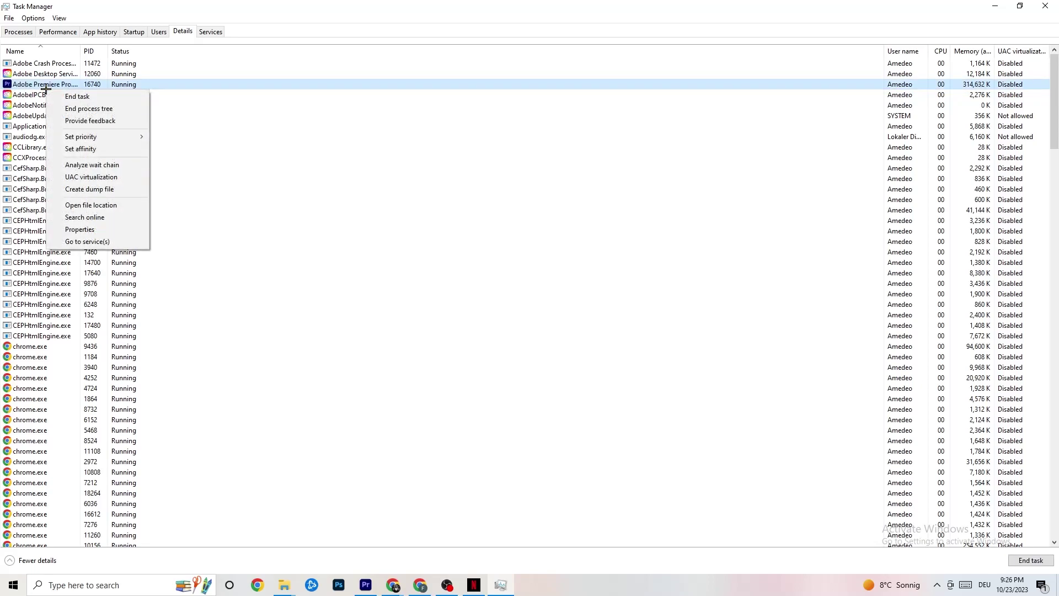
{"action": "mouse_move", "coordinate": [93, 135]}
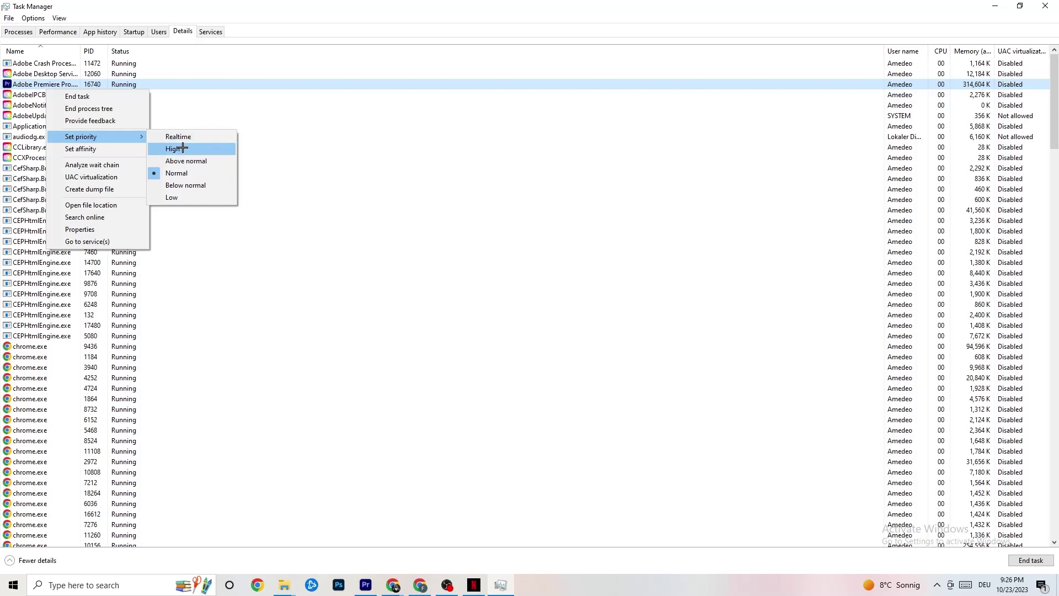
{"action": "left_click", "coordinate": [316, 104]}
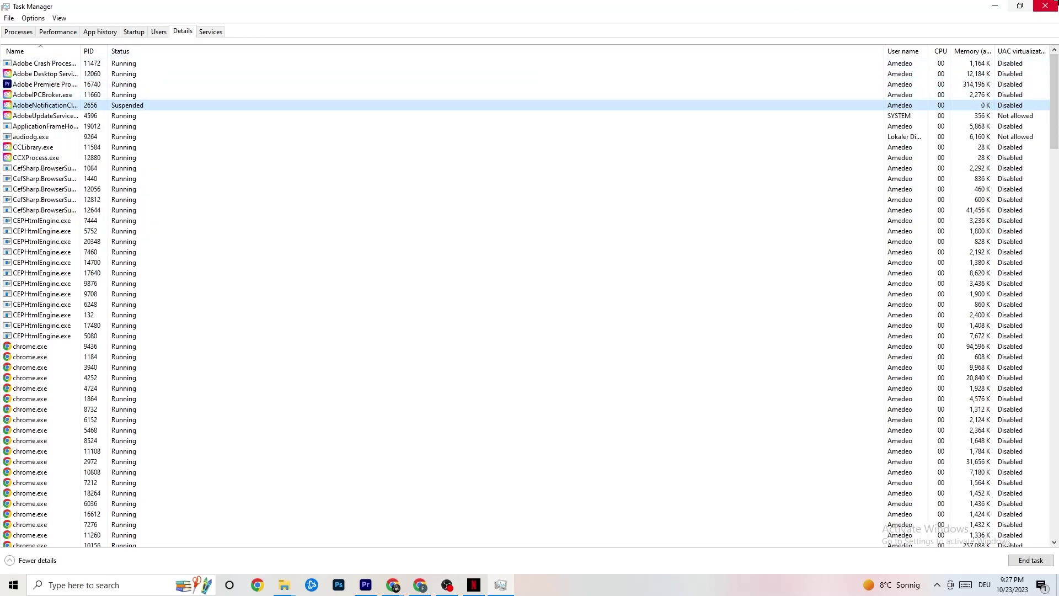
{"action": "left_click", "coordinate": [1046, 6]}
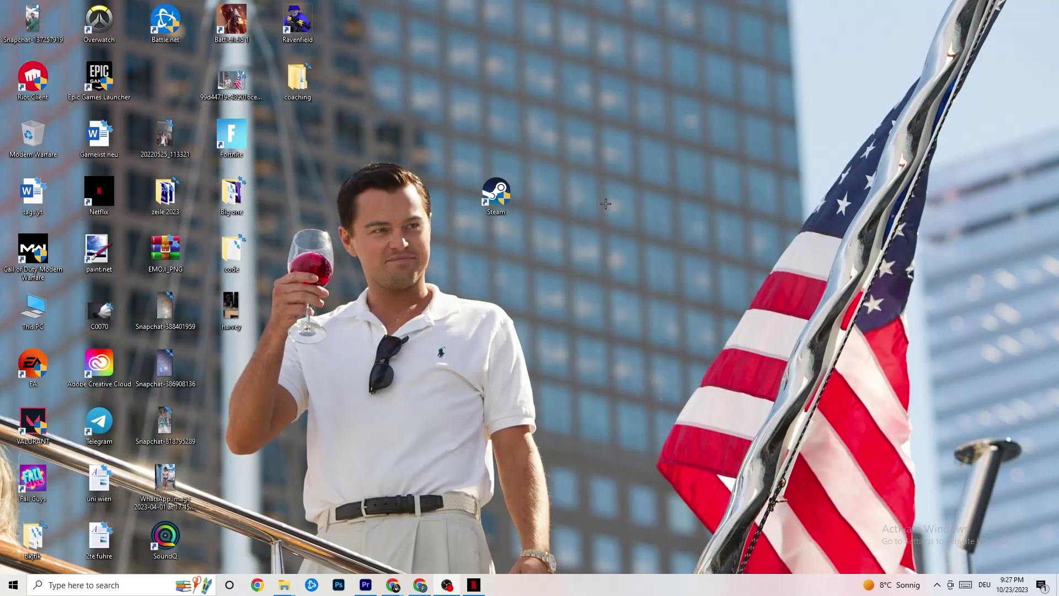
Step: Launch NVIDIA Control Panel from the desktop menu and go to Adjust image settings with preview
{"action": "right_click", "coordinate": [593, 105]}
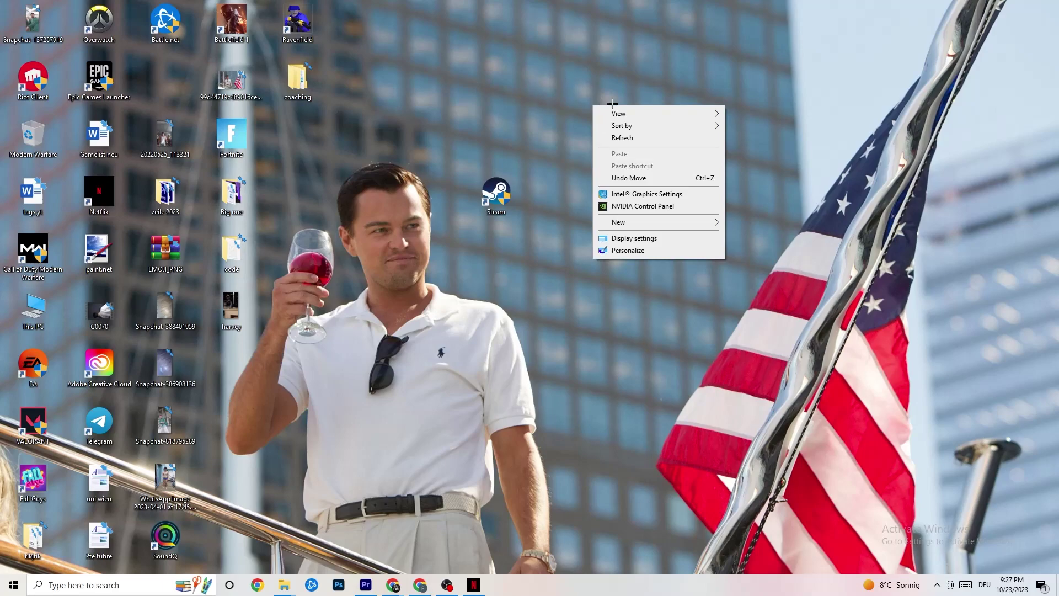
{"action": "left_click", "coordinate": [628, 207]}
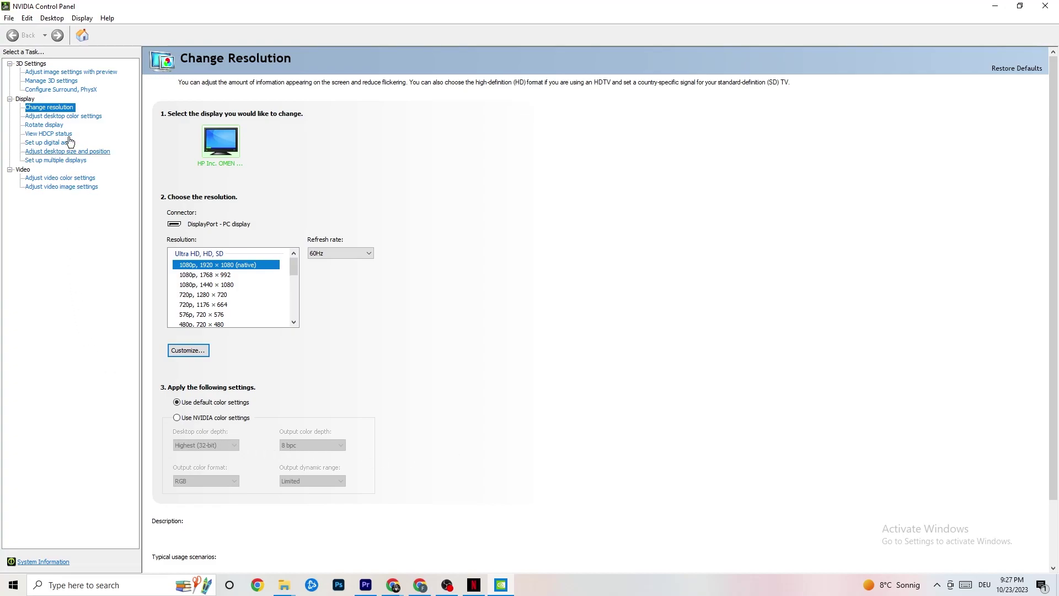
{"action": "left_click", "coordinate": [59, 73]}
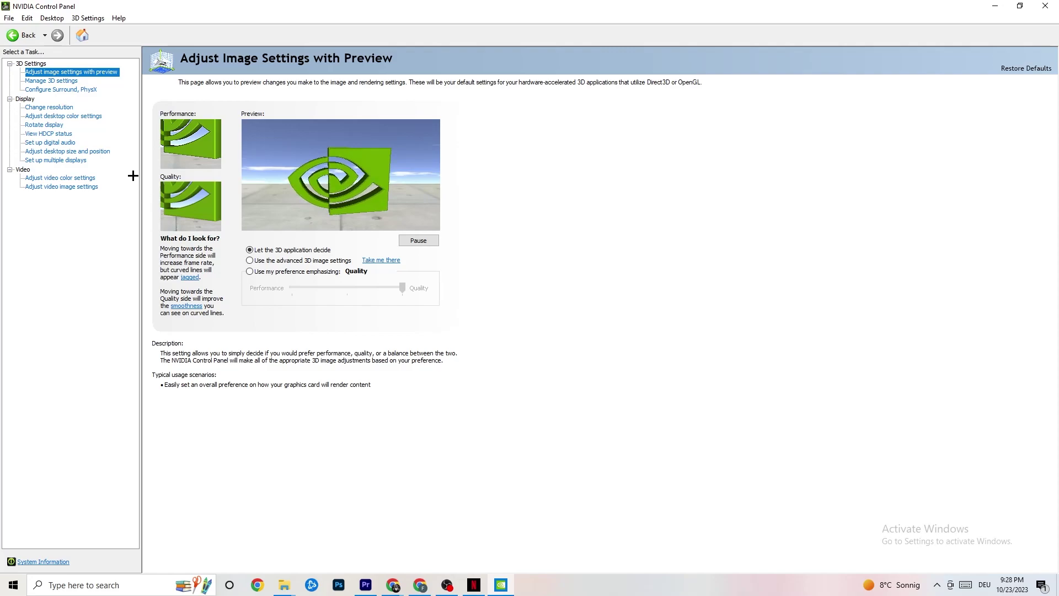
Step: Check the Change resolution page (1920 × 1080, 60Hz) and close NVIDIA Control Panel
{"action": "left_click", "coordinate": [39, 108]}
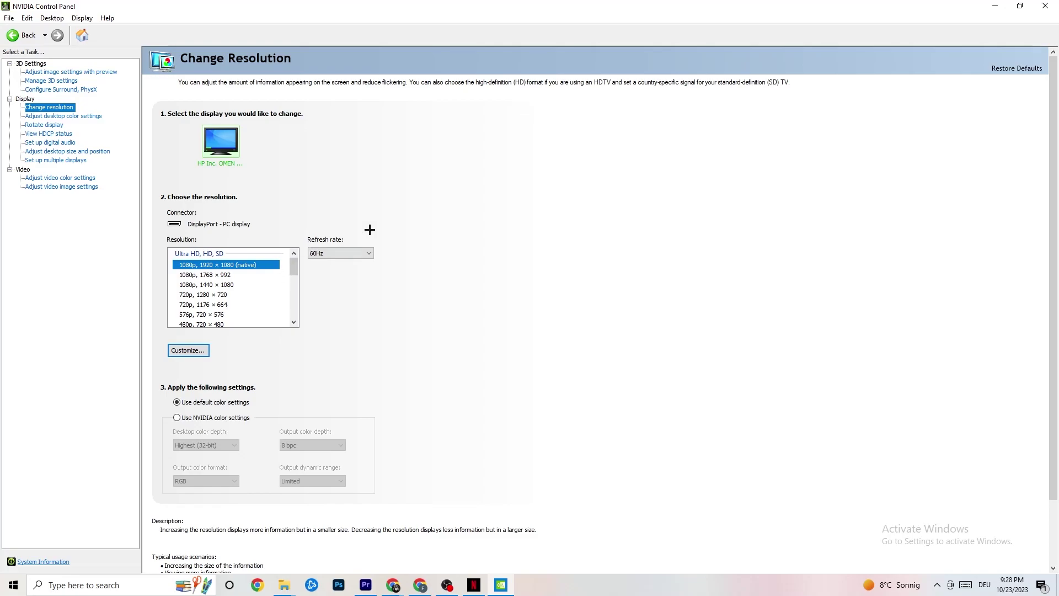
{"action": "left_click", "coordinate": [1046, 5]}
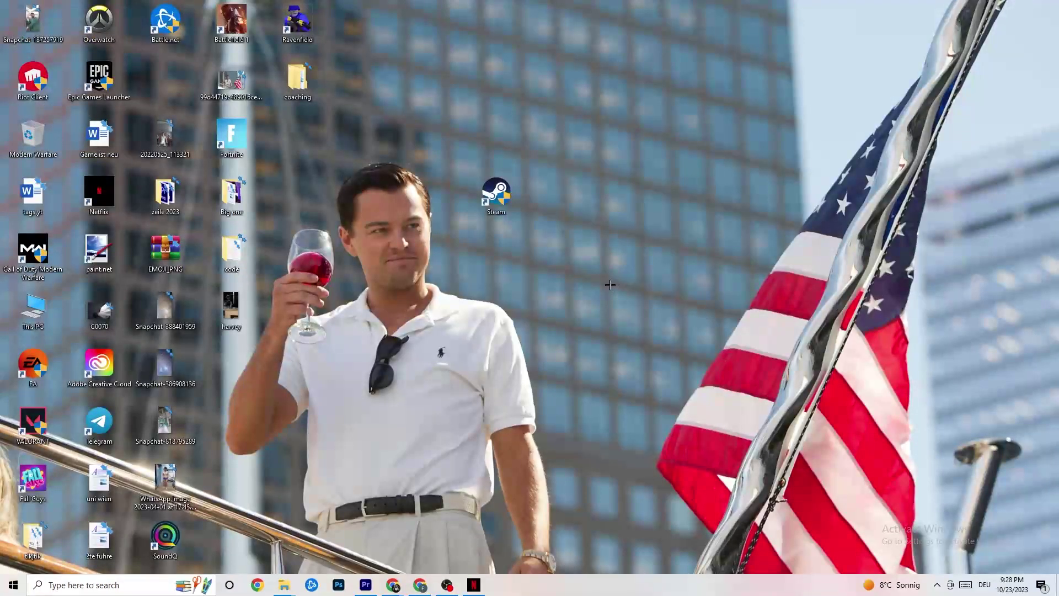